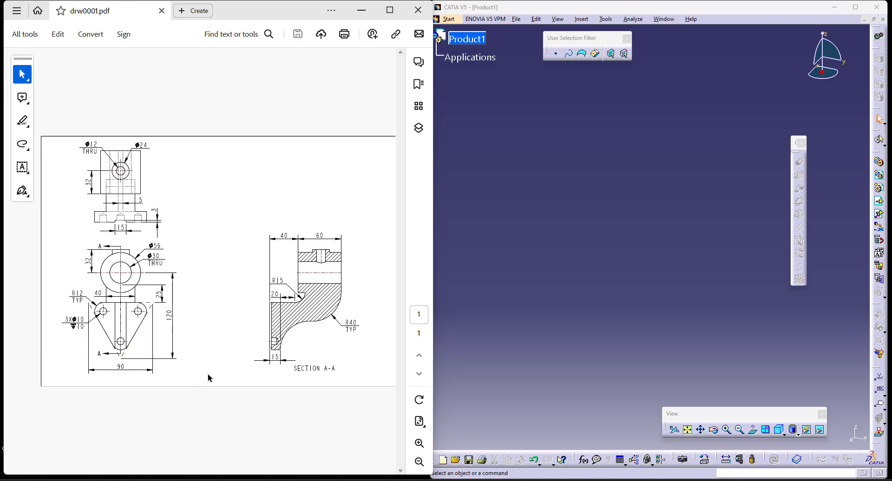
Create a new part in the Part Design workbench
left_click(577, 227)
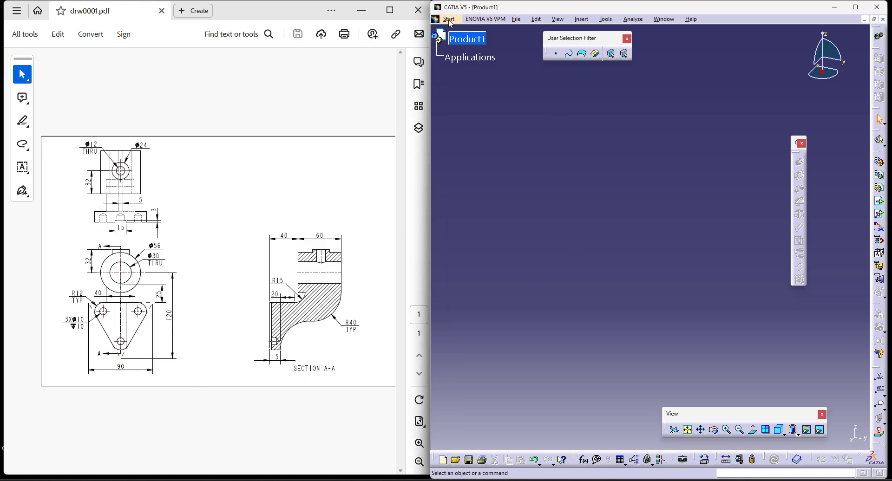
left_click(449, 20)
mouse_move(462, 42)
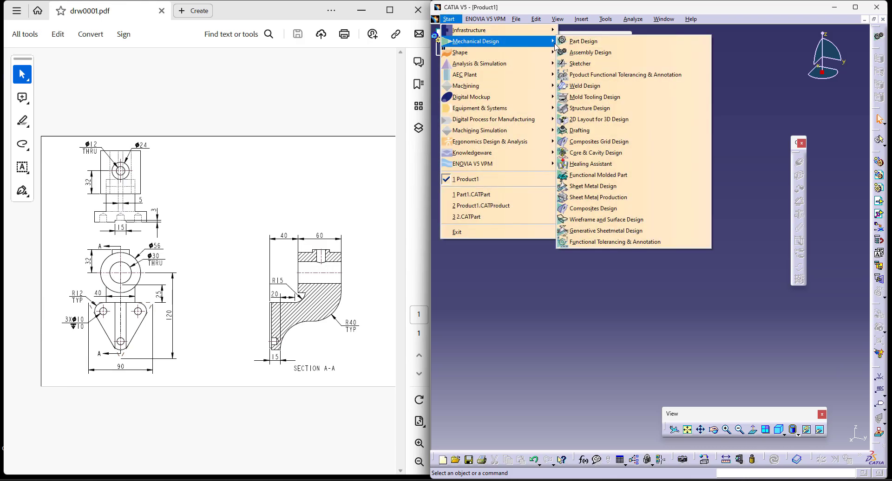
left_click(581, 42)
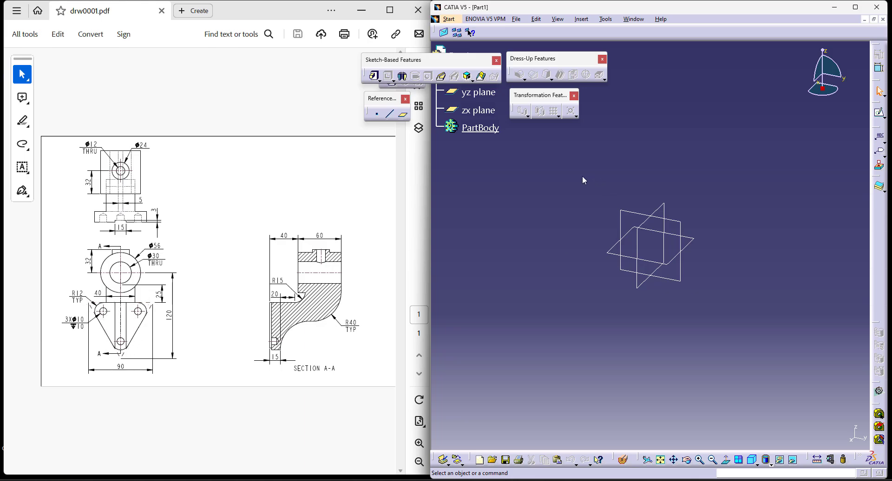
Start a pad and open a new sketch on the yz plane for its profile
left_click(375, 76)
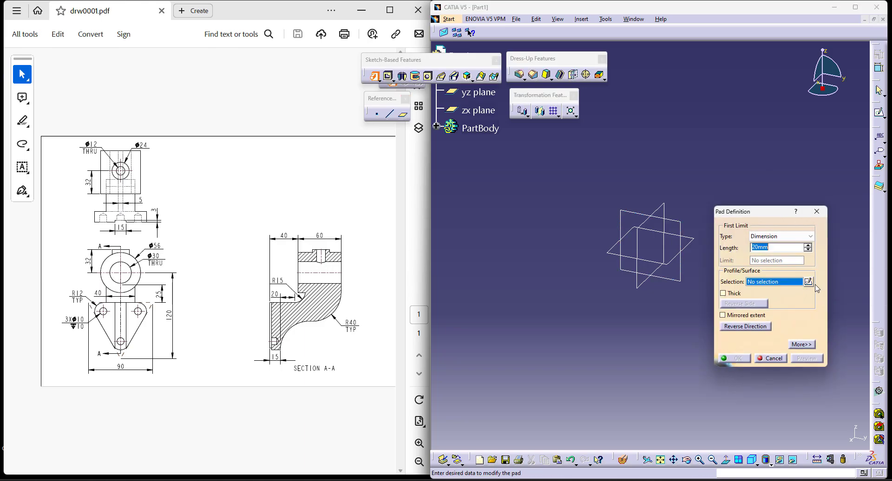
left_click(809, 282)
left_click(606, 211)
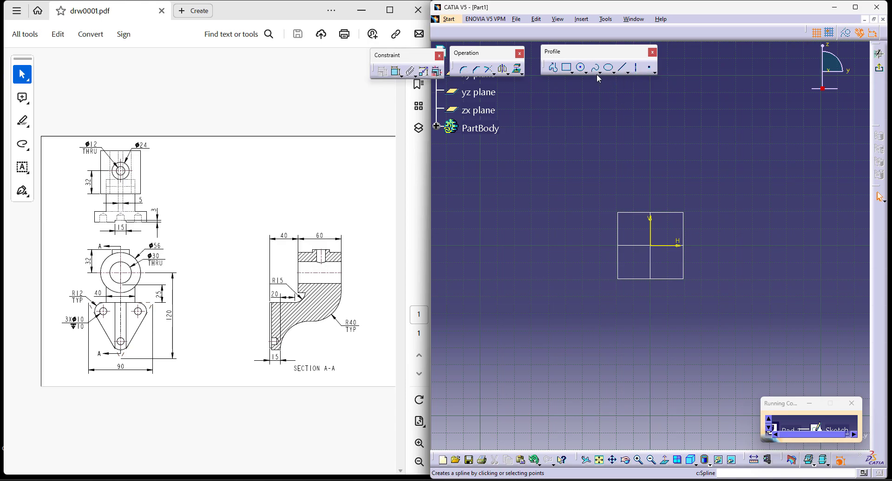
Sketch a closed, downward-pointing triangle about 53 mm wide around the origin, with a horizontal top edge and its tip on the vertical axis
left_click(572, 72)
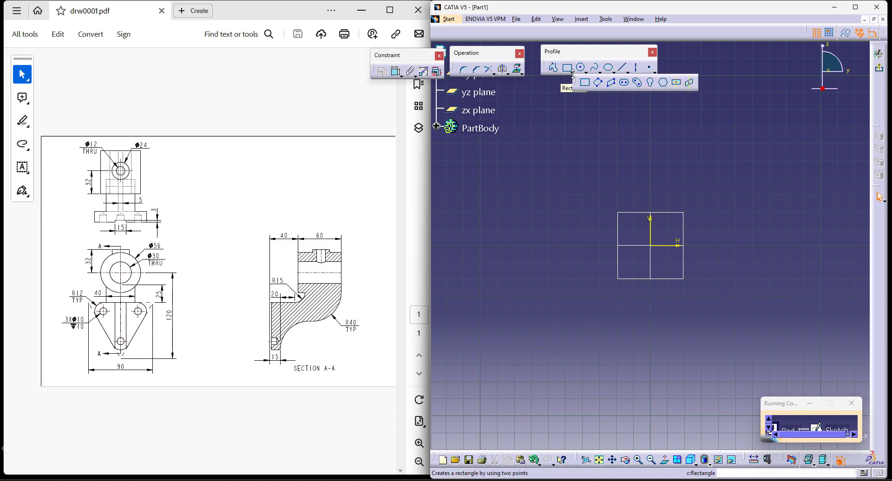
left_click(553, 67)
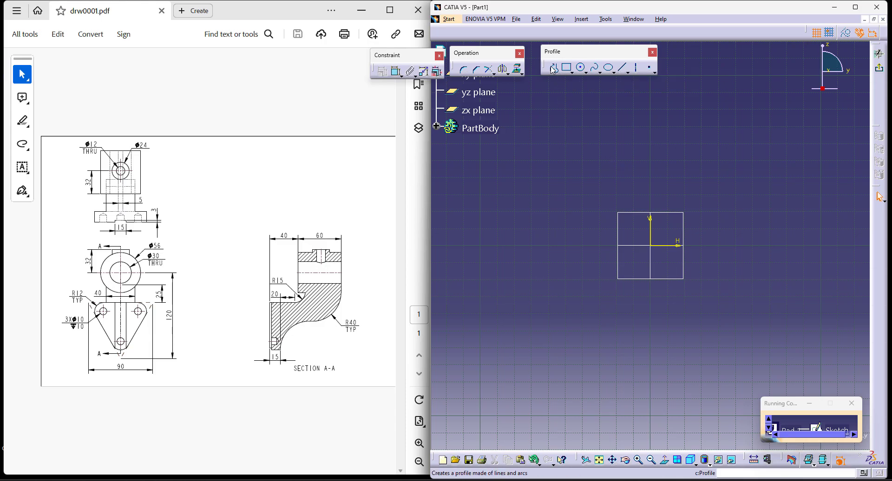
left_click(609, 194)
left_click(700, 194)
left_click(651, 300)
left_click(612, 195)
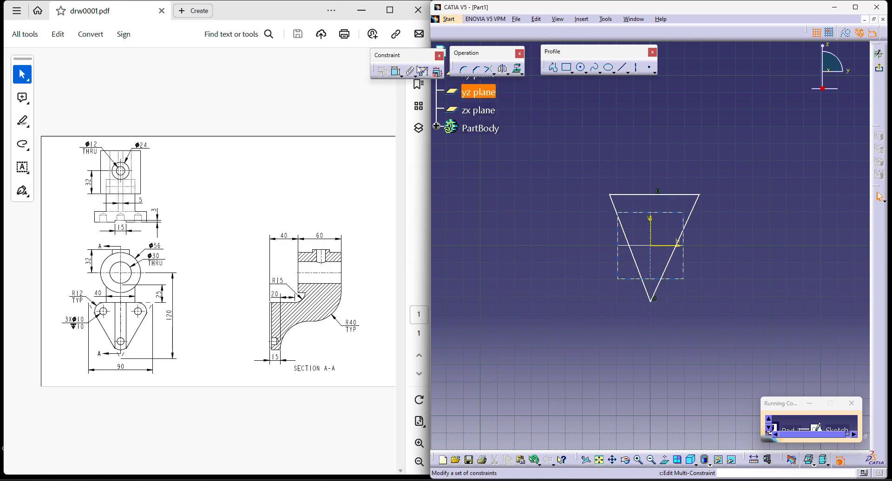
Dimension the distance between the triangle's two upper corners and make those corners symmetric about the vertical axis
left_click(610, 195)
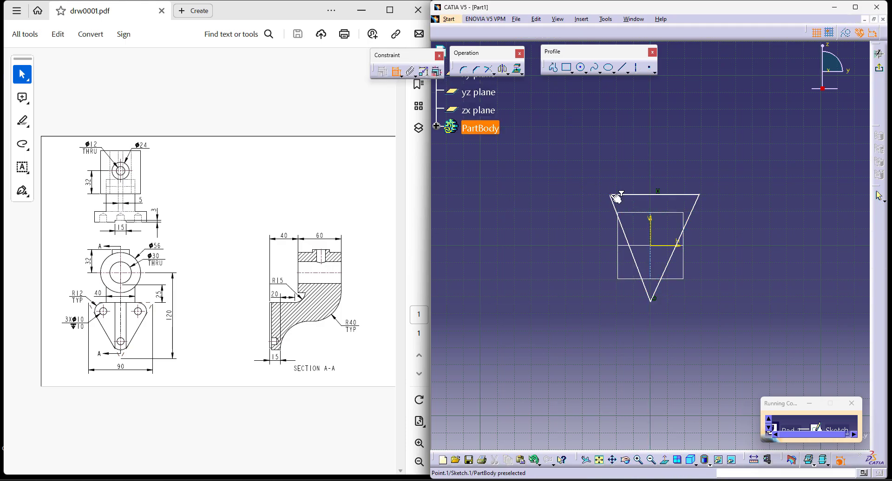
left_click(706, 195)
left_click(653, 225)
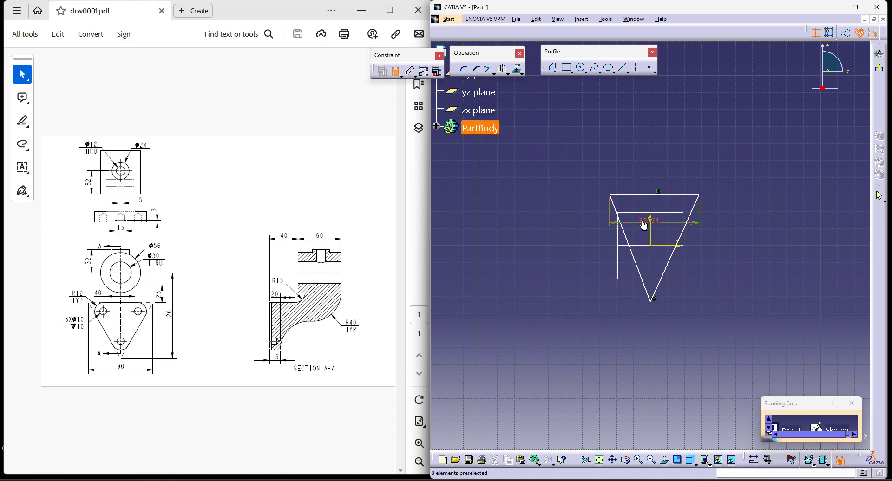
left_click(610, 195)
left_click(699, 195)
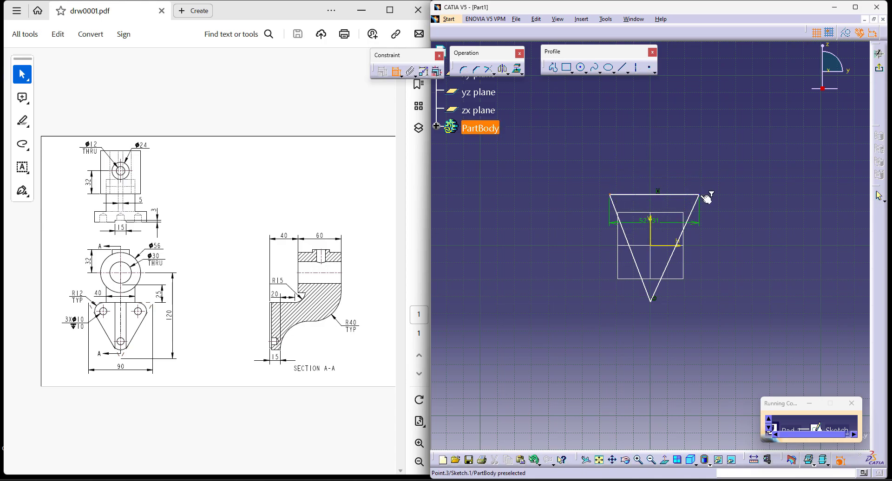
right_click(677, 139)
left_click(714, 223)
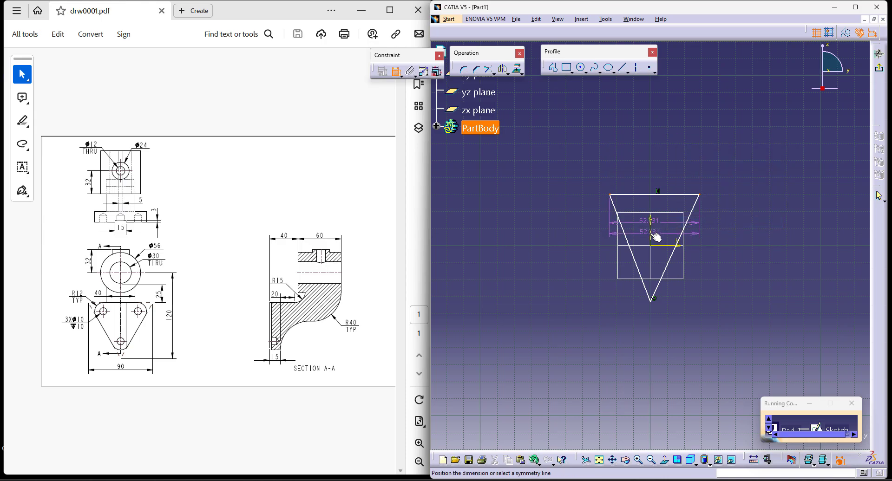
left_click(651, 235)
Constrain the angle between the triangle's top edge and its right edge to 60 degrees
left_click(691, 198)
left_click(693, 207)
left_click(680, 205)
double_click(682, 206)
type("60")
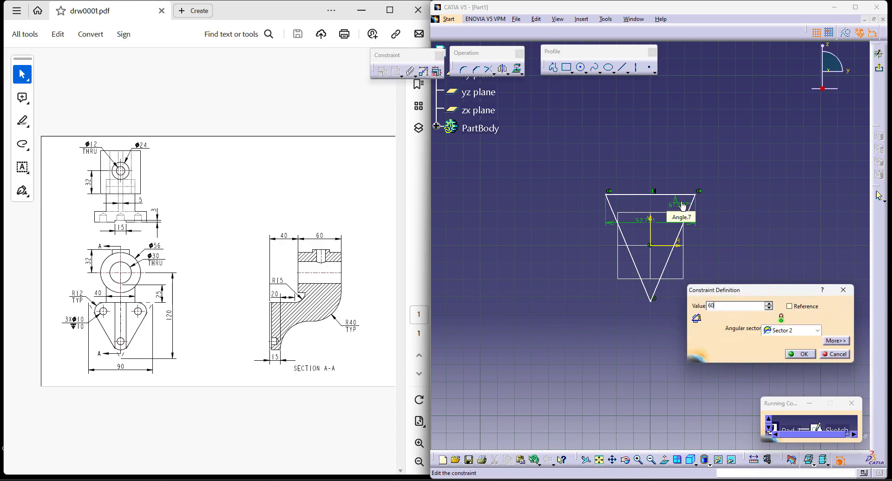
key("Return")
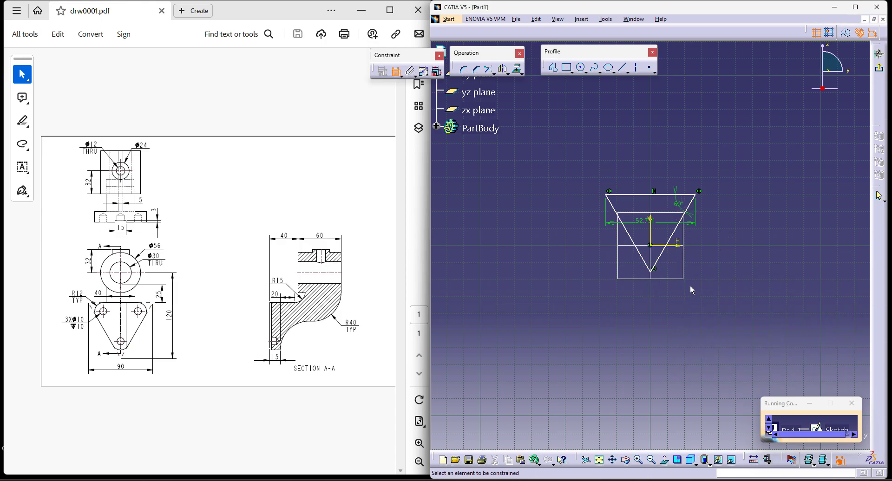
Set the width of the triangle's top edge to 90 mm and reposition the width and angle dimensions clear of the profile
left_click_drag(659, 267, 650, 293)
mouse_move(652, 244)
left_mouse_down()
mouse_move(619, 245)
mouse_move(617, 175)
mouse_move(652, 183)
left_mouse_up()
double_click(652, 183)
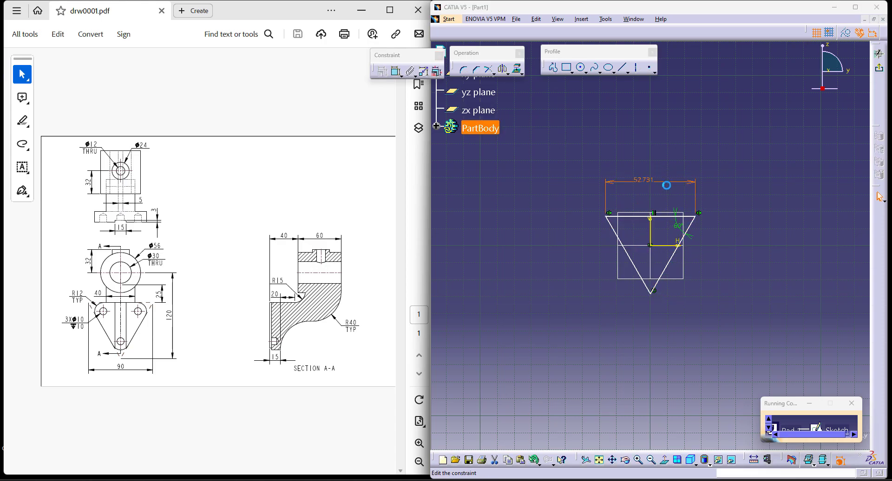
type("90")
key("Return")
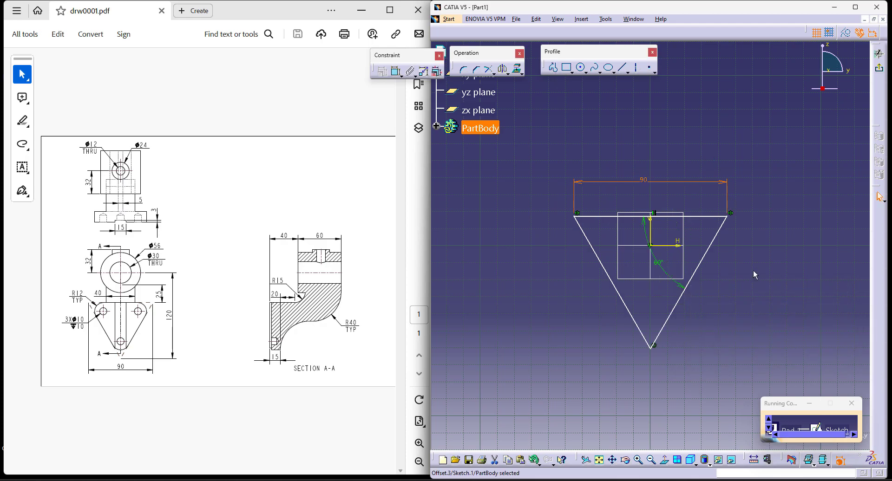
left_click_drag(664, 274, 740, 258)
Add a sketch point and constrain it to the midpoint of the triangle's right edge
left_click(650, 69)
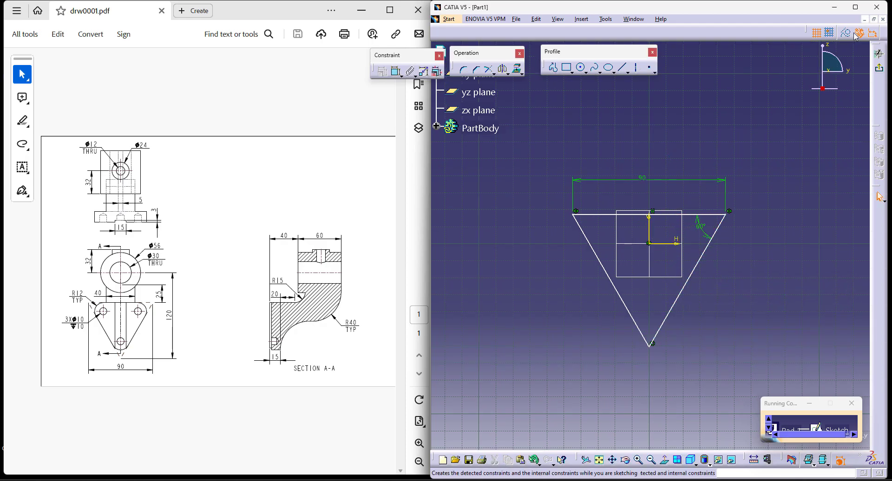
left_click(730, 271)
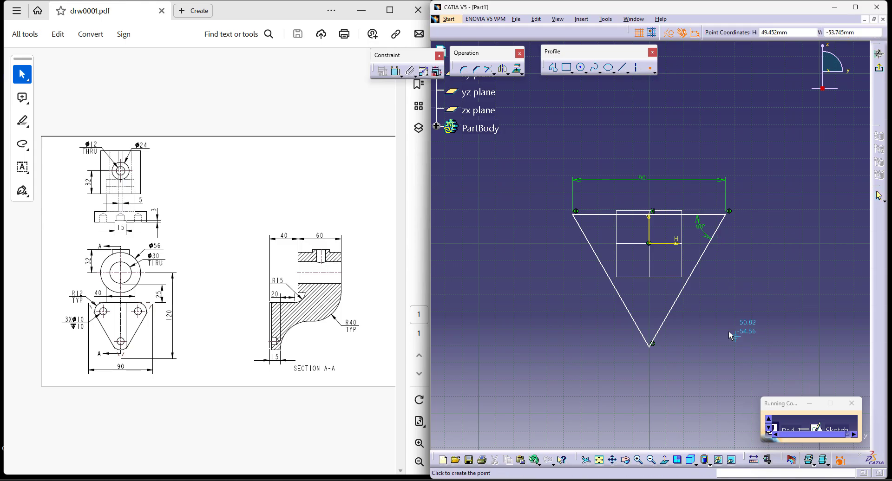
left_click(396, 71)
left_click(731, 272)
left_click(682, 295)
right_click(704, 324)
left_click(725, 362)
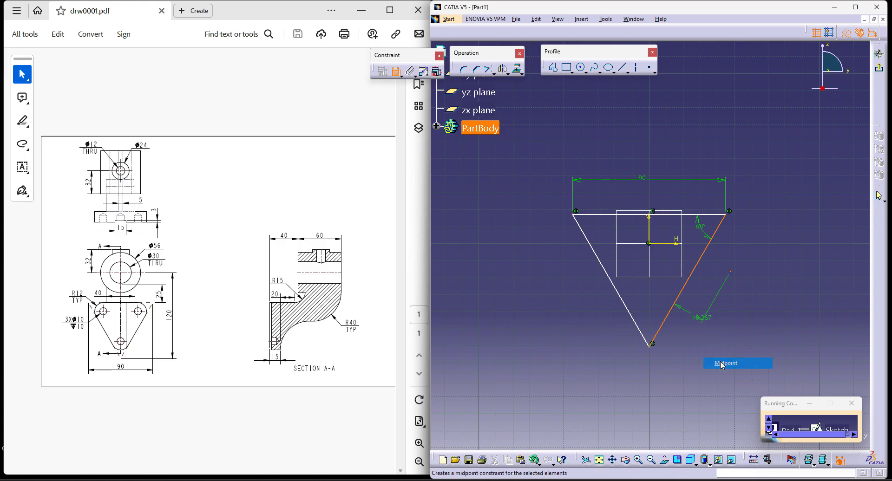
Mirror the right edge's midpoint about the vertical axis onto the left edge
left_click(691, 277)
left_click(502, 69)
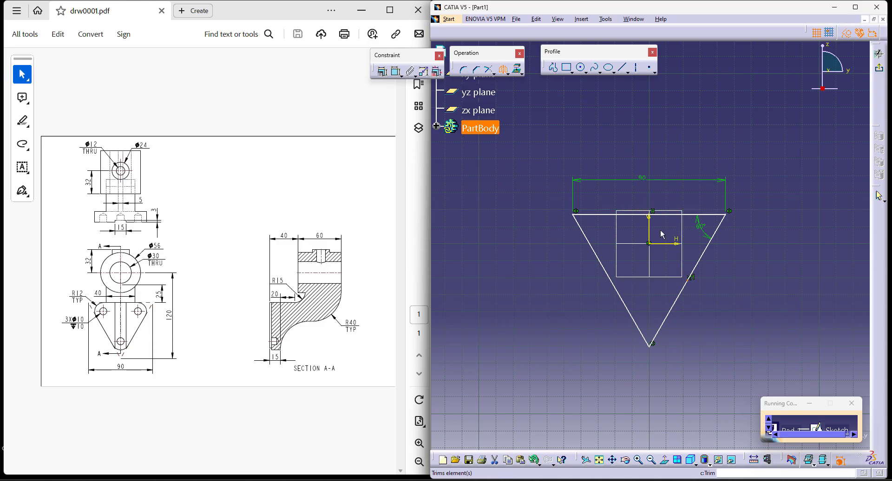
left_click(649, 233)
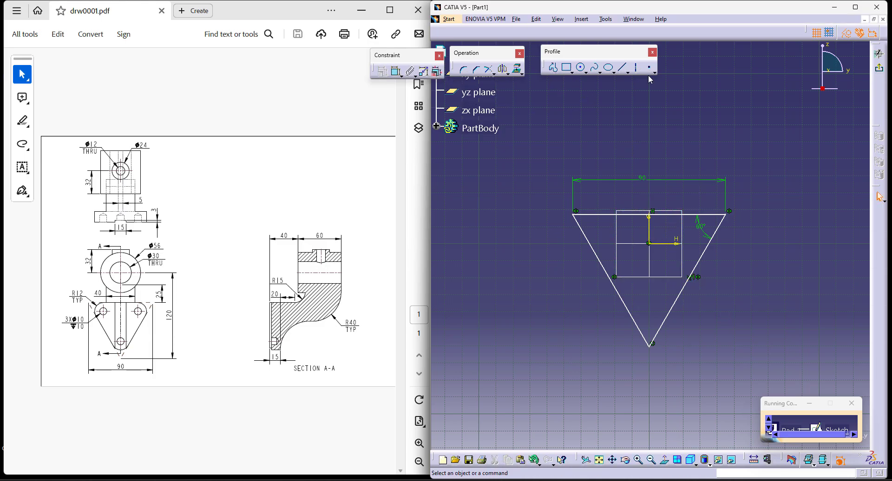
Draw an infinite line through the right edge's midpoint, perpendicular to that edge
left_click(625, 69)
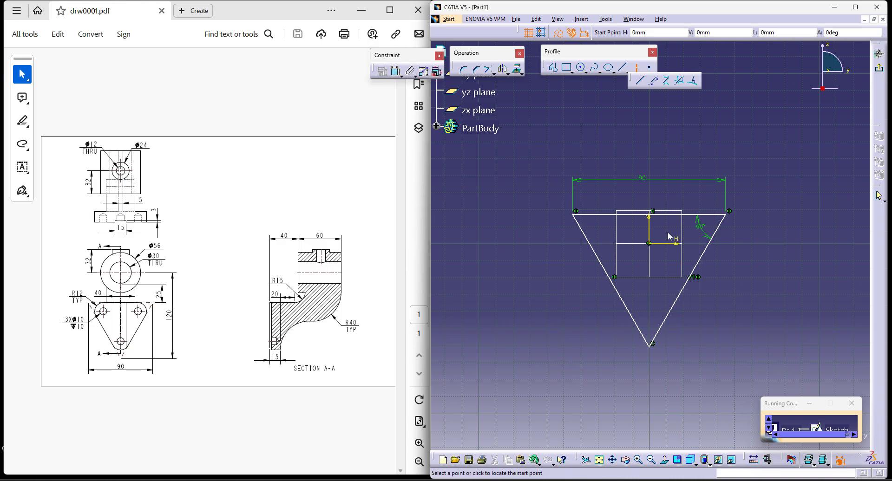
left_click(691, 278)
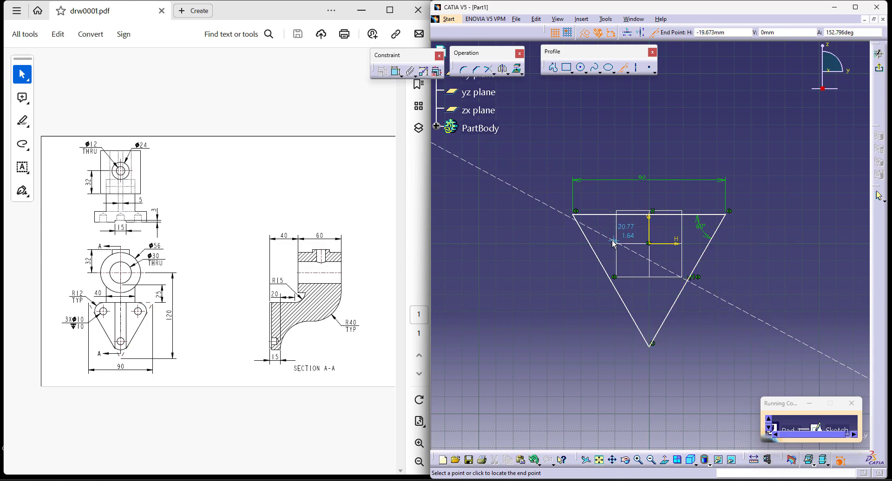
left_click(599, 230)
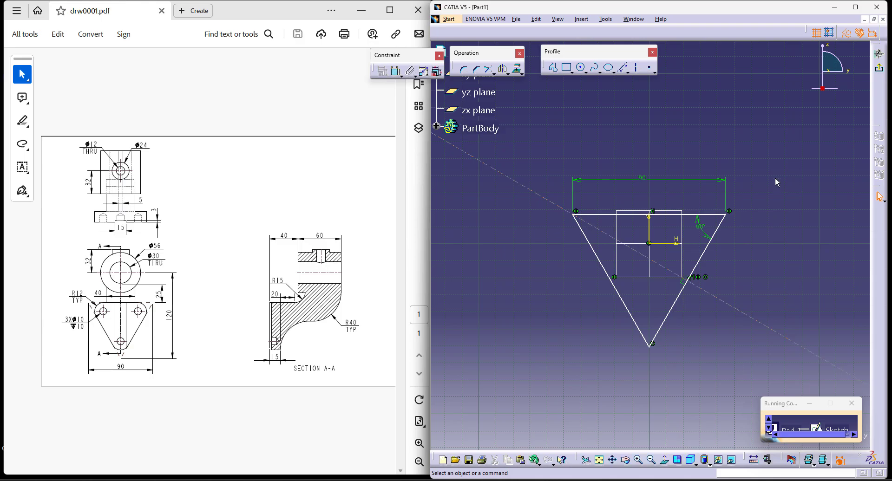
Try to make the infinite line coincident with the triangle's upper-left corner
left_click(395, 75)
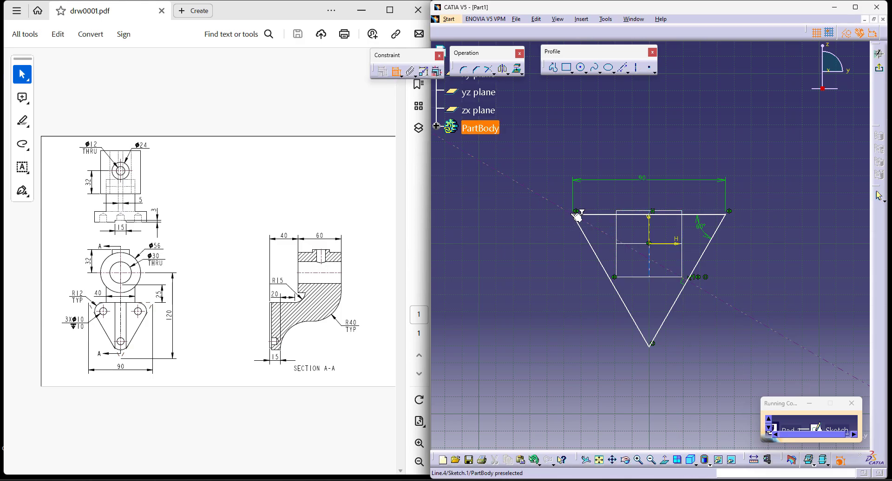
left_click(580, 214)
right_click(588, 120)
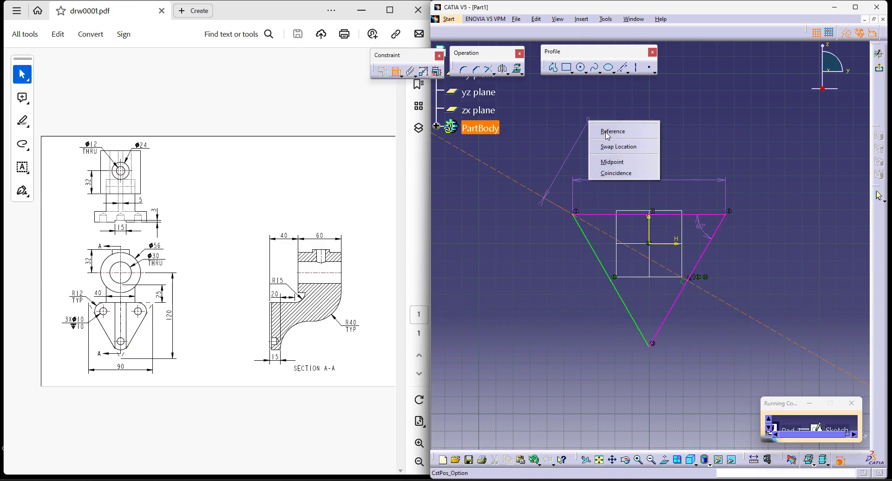
left_click(611, 173)
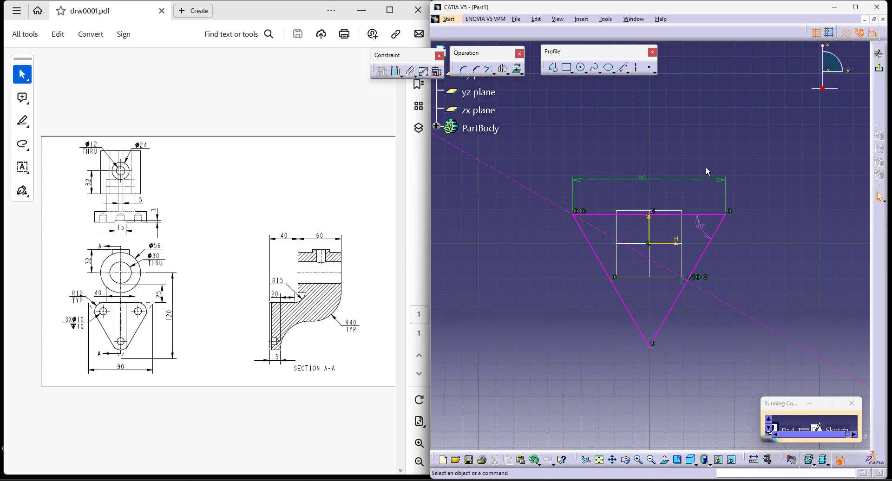
Mirror the infinite line about the vertical axis and create a point where the two infinite lines intersect
left_click(645, 257)
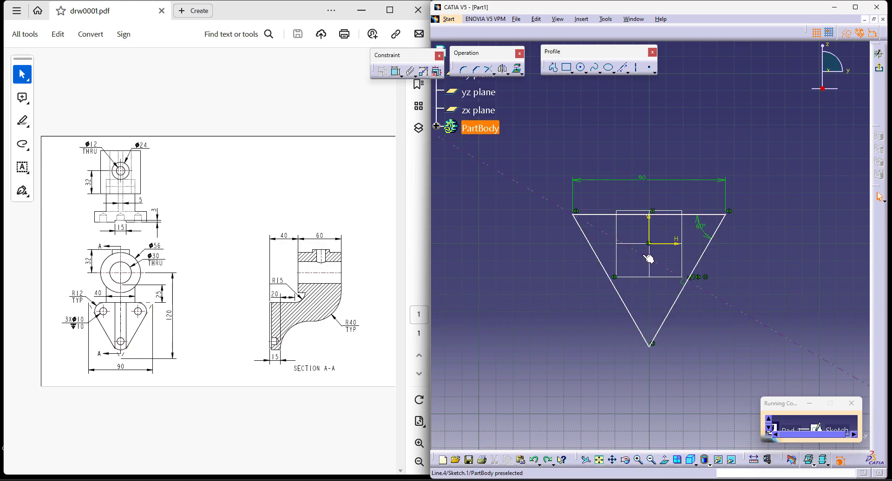
left_click(502, 74)
left_click(649, 234)
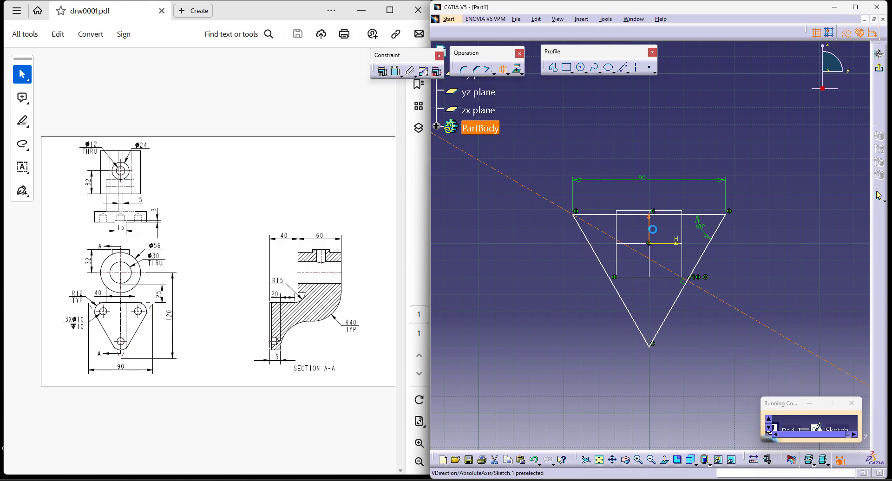
left_click(654, 72)
left_click(706, 82)
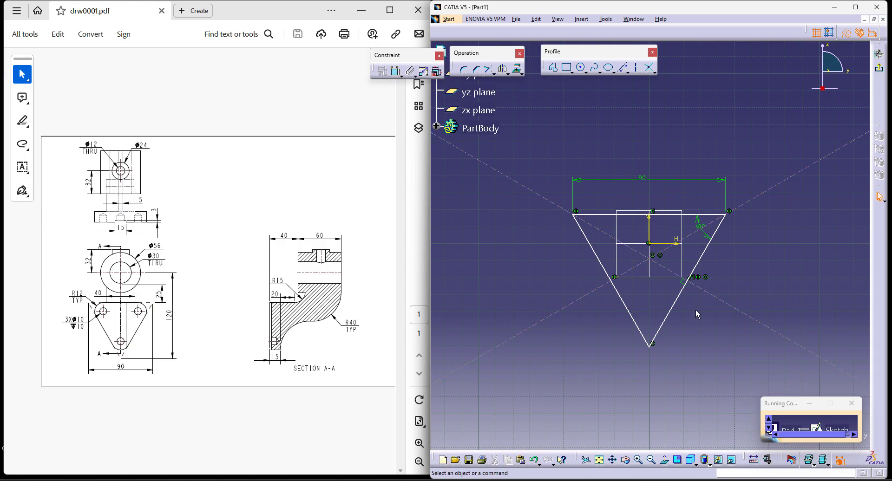
Constrain the intersection point coincident with the vertical and horizontal sketch axes to centre the triangle on the origin
left_click(397, 71)
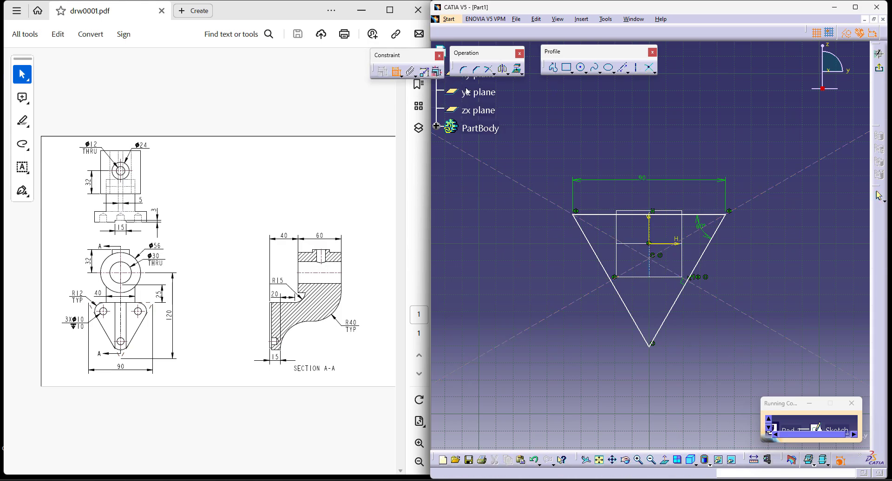
left_click(655, 246)
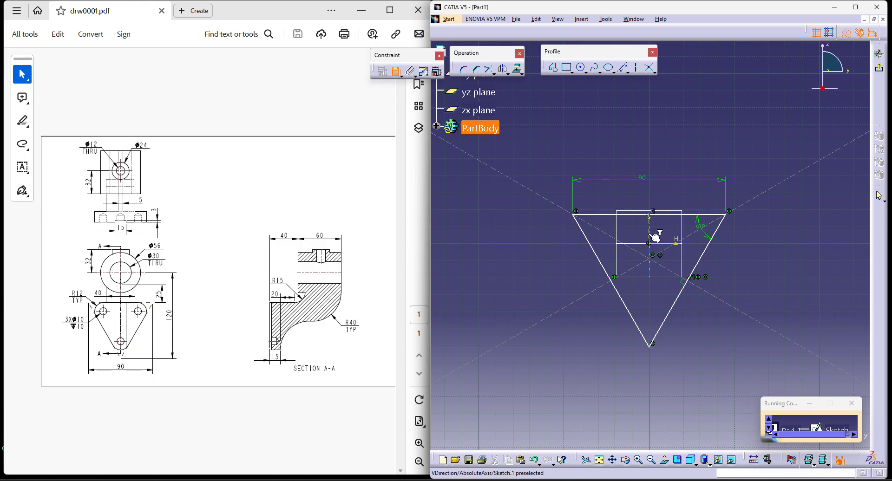
right_click(682, 177)
left_click(715, 219)
left_click(396, 72)
left_click(655, 257)
left_click(665, 244)
right_click(719, 118)
left_click(747, 161)
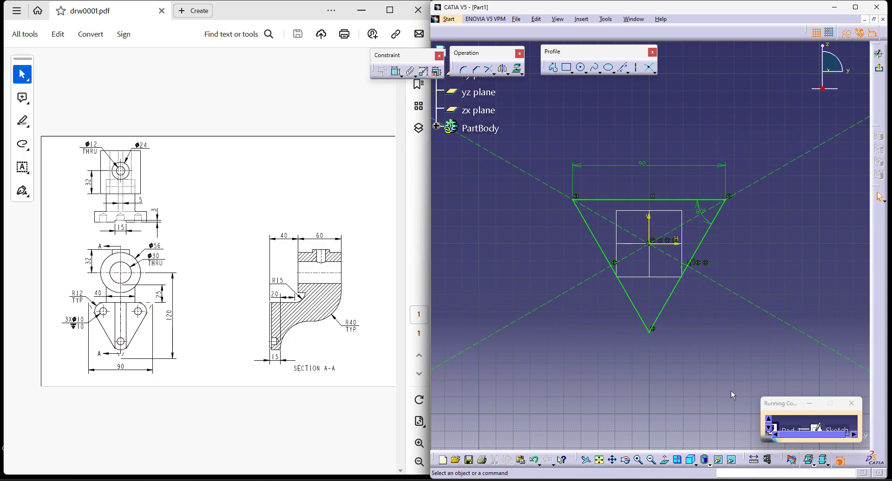
Leave the triangle sketch and pad it to a length of 15 mm
left_click(879, 69)
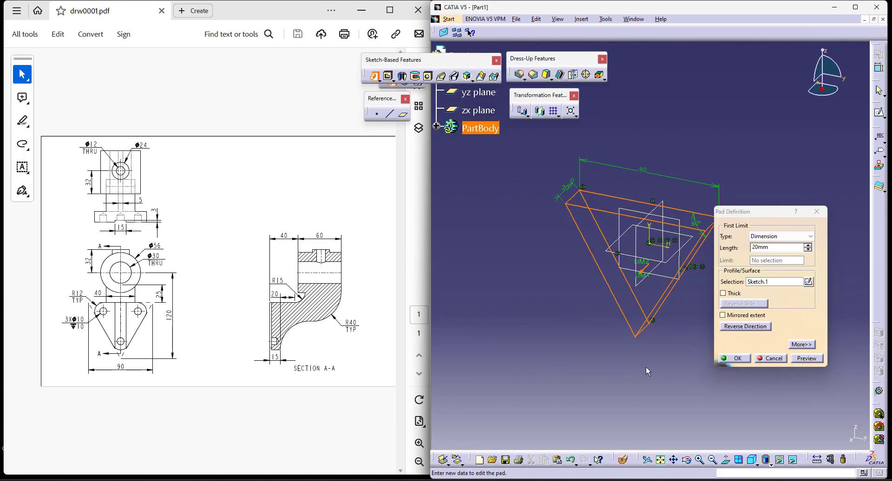
left_click(613, 276)
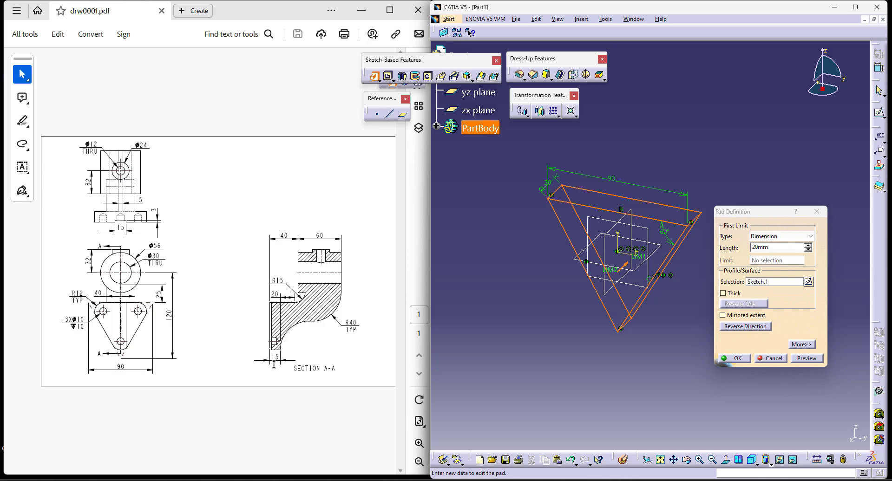
double_click(766, 247)
type("15")
key("Return")
left_click(754, 247)
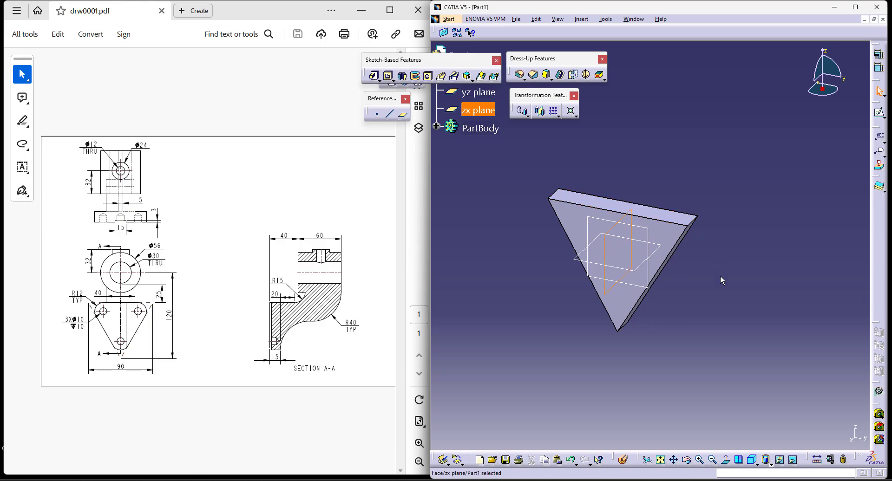
Open a sketch on the zx plane for a second pad and project the plate's upper and outer edges as construction geometry
left_click(374, 76)
left_click(805, 281)
left_click(632, 213)
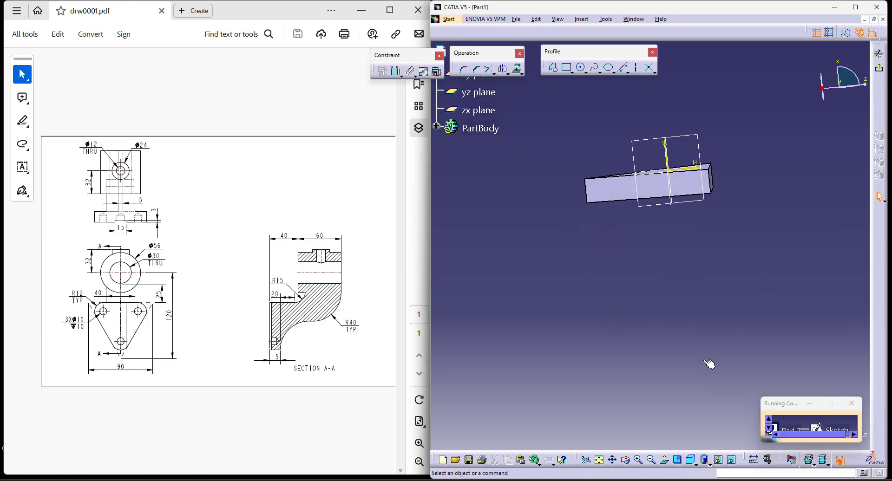
left_click(696, 464)
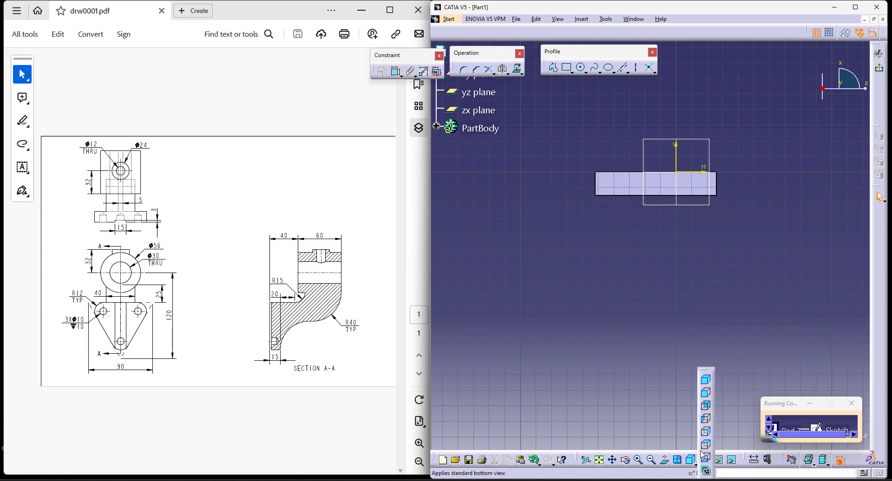
left_click(706, 434)
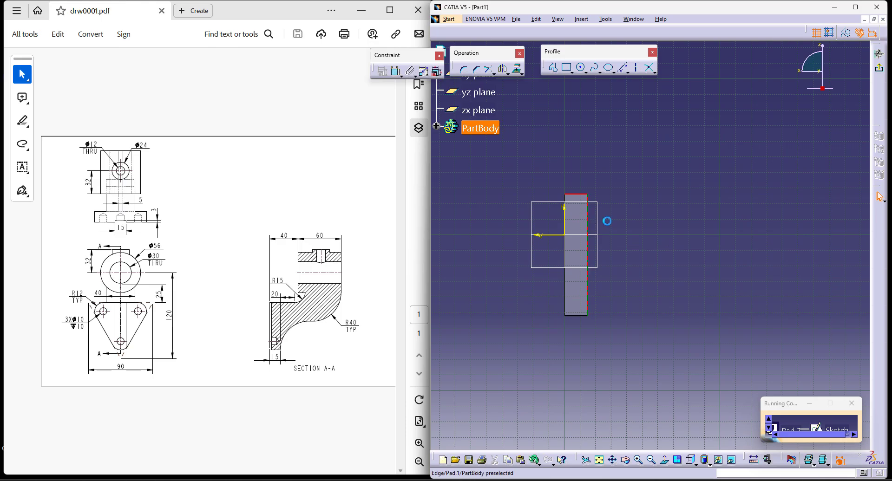
left_click(517, 68)
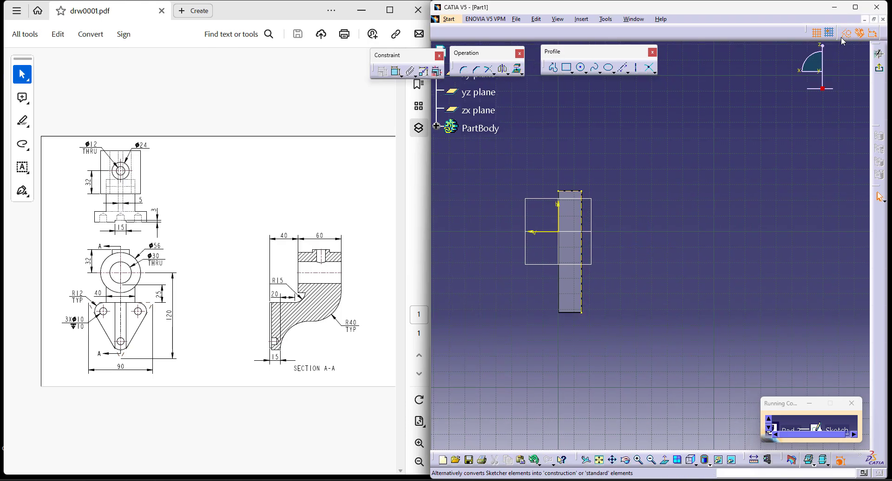
Sketch a profile from the plate's upper outer corner: a horizontal line outward, a tangent arc curving upward and a short upright line
left_click(553, 68)
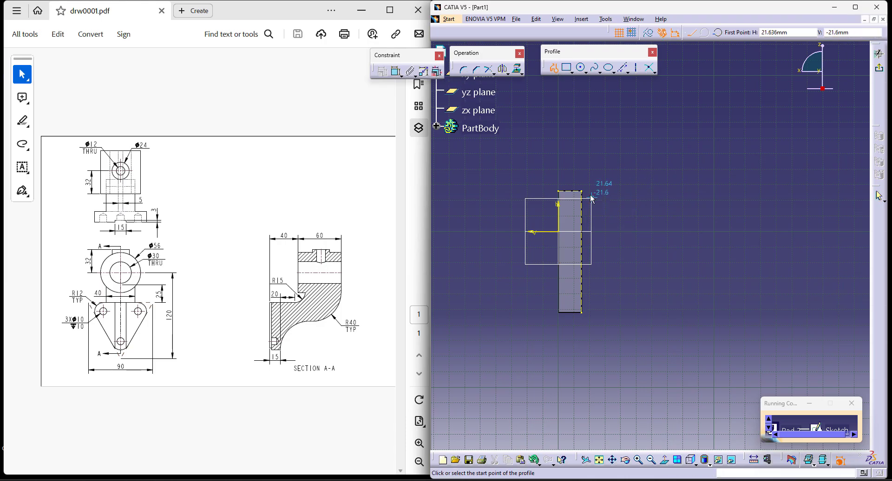
left_click(581, 191)
left_click(617, 190)
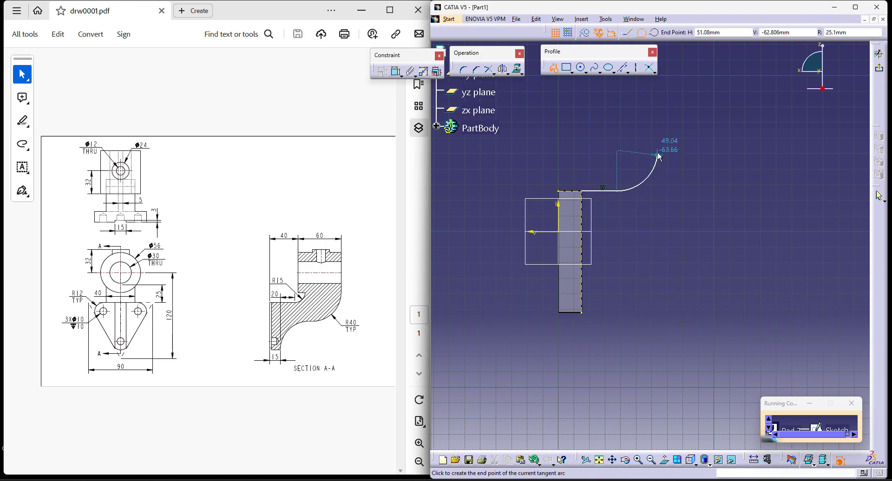
left_click(665, 139)
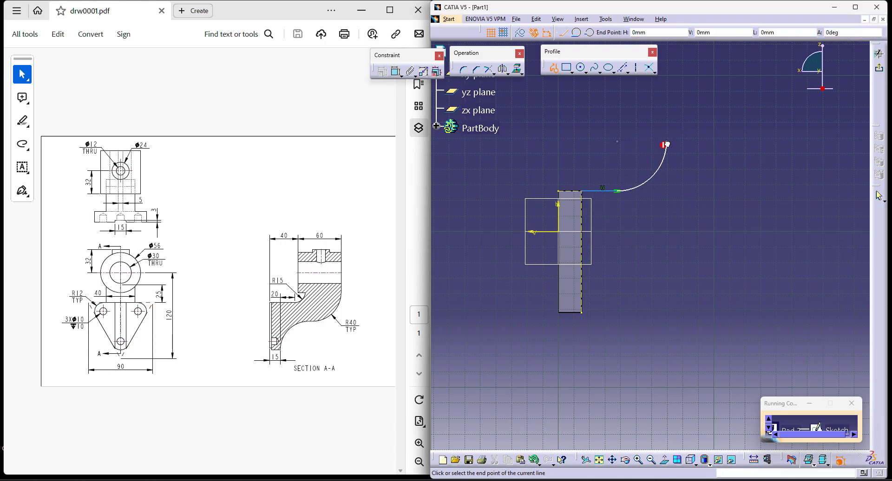
double_click(667, 107)
Dimension the profile's horizontal line to 20 mm
left_click(604, 191)
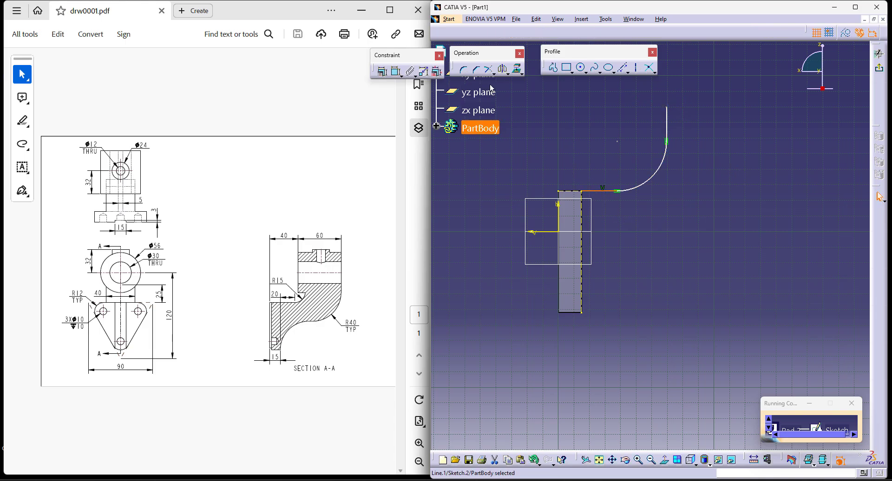
left_click(396, 72)
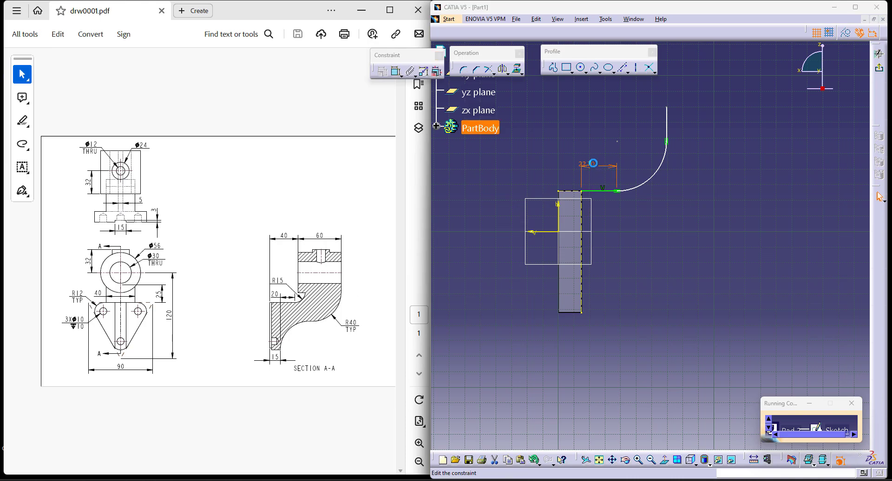
double_click(599, 170)
type("20")
key("Return")
Dimension the arc's radius to 15 mm
left_click(396, 71)
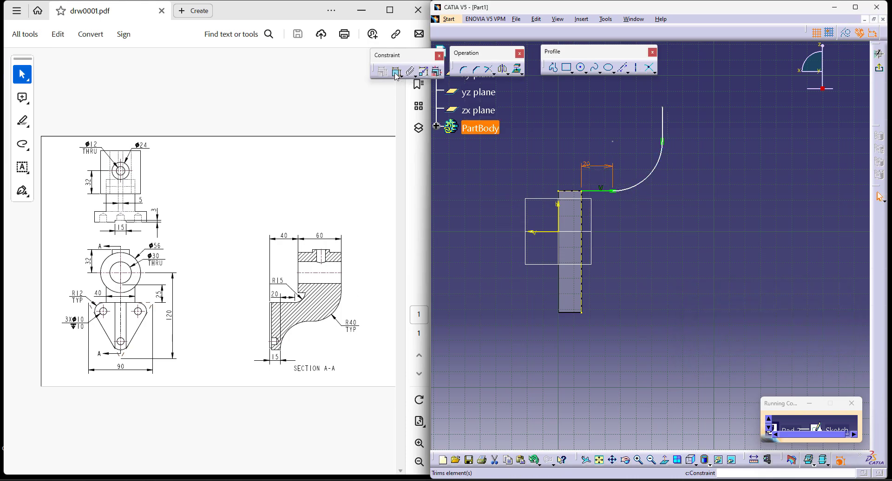
left_click(652, 175)
left_click(671, 214)
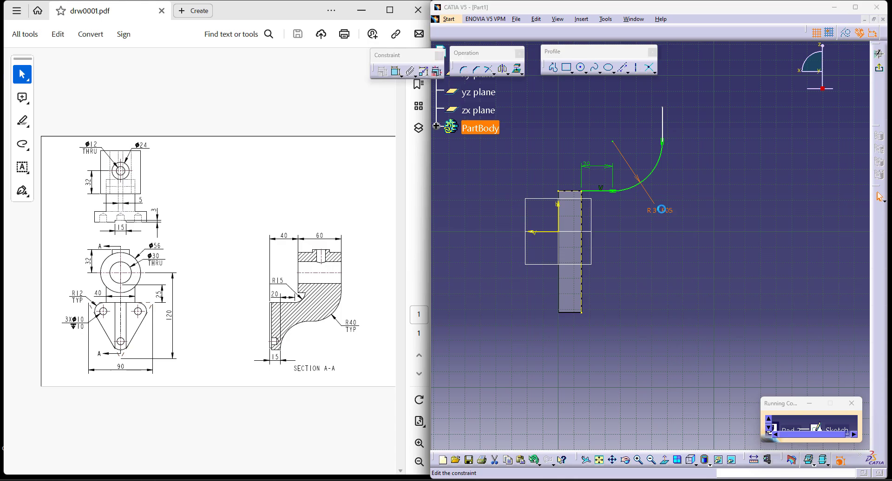
double_click(669, 212)
type("15")
key("Return")
Dimension the height from the plate's upper edge to the free end of the upright line as 25 mm
left_click(396, 71)
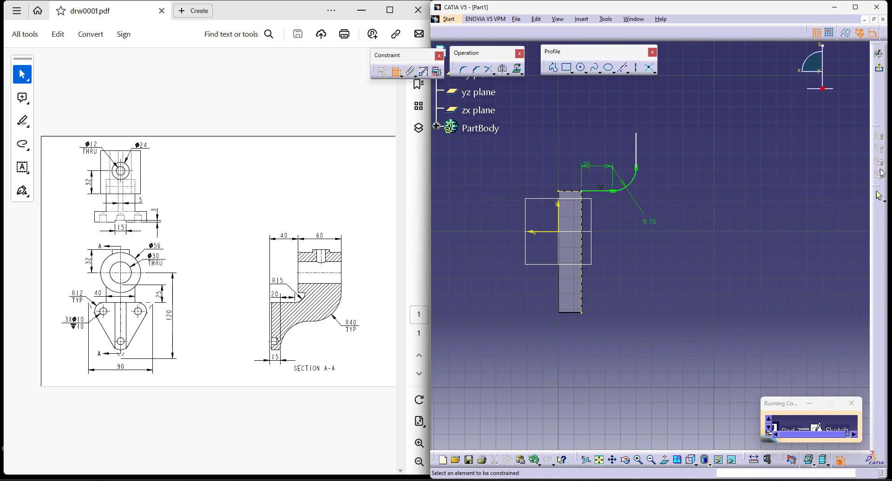
left_click(576, 191)
left_click(637, 133)
left_click(685, 164)
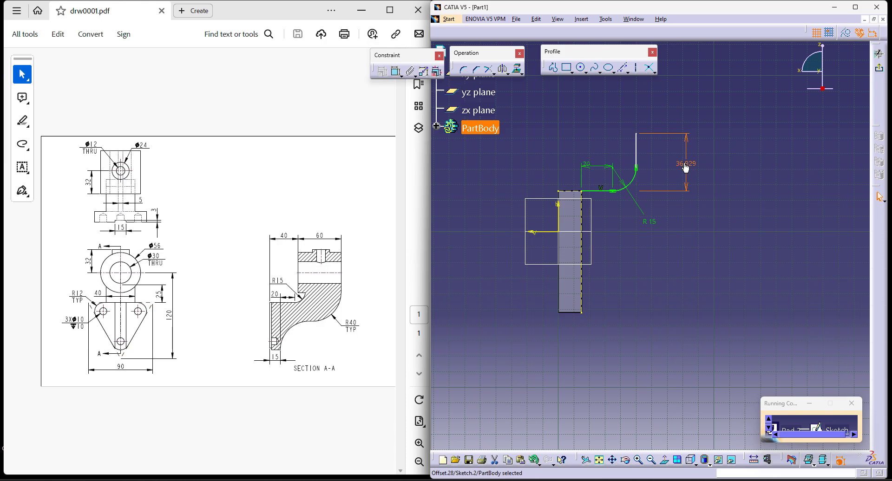
double_click(685, 165)
type("25mm")
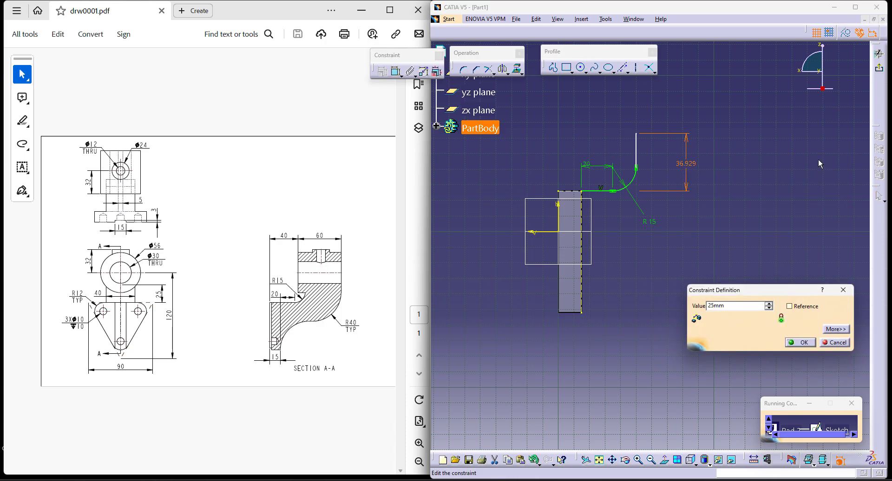
key("Return")
Offset the line-arc-line profile outward by about 12 mm to form the arm's second side
left_click(681, 294)
mouse_move(681, 295)
middle_mouse_down()
mouse_move(664, 184)
mouse_move(685, 228)
middle_mouse_up()
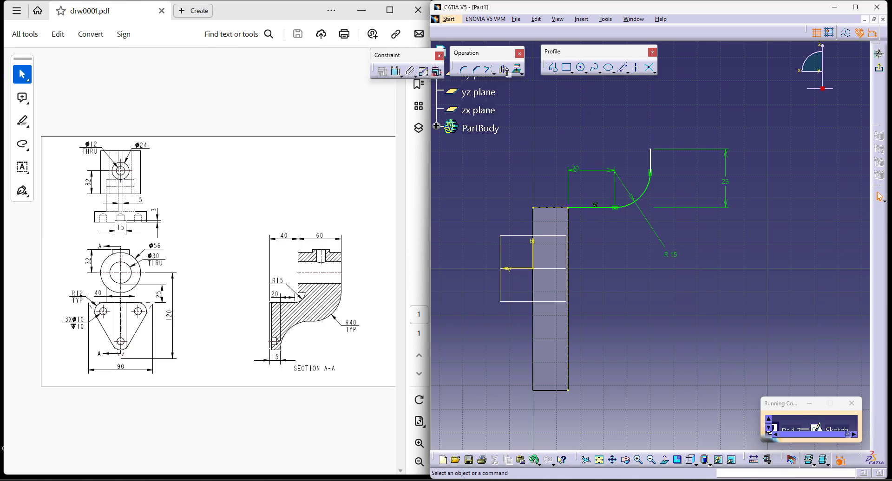
left_click(520, 73)
left_click(572, 82)
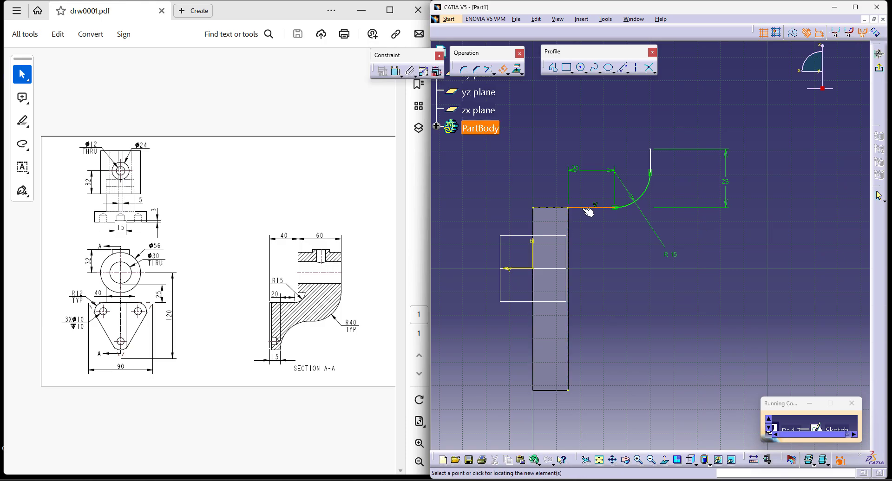
left_click(587, 212)
left_click(588, 235)
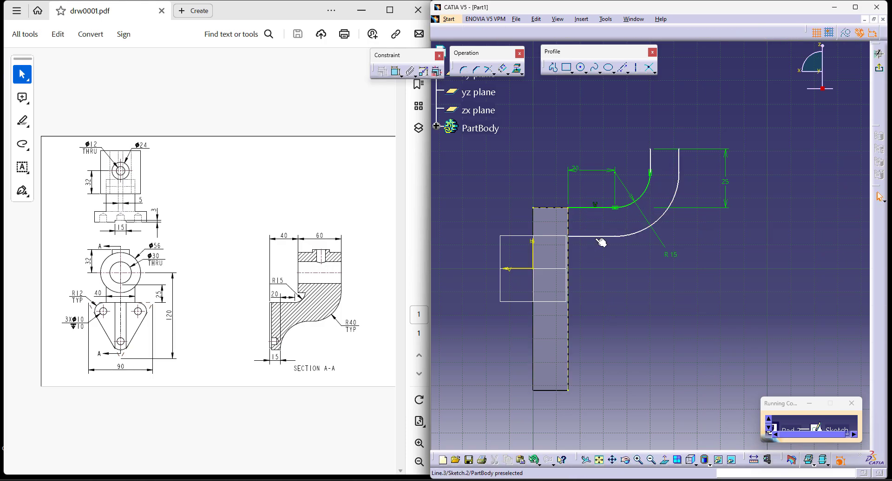
Set the distance between the two horizontal profile lines to 10 mm
left_click(629, 244)
double_click(602, 226)
type("10mm")
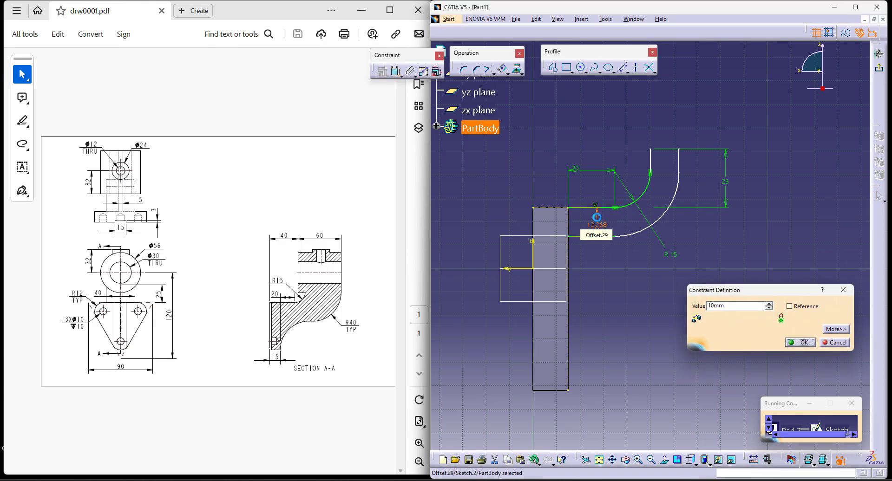
key("Return")
Make the outer arc tangent to both the outer horizontal line and the outer upright line
left_click(395, 71)
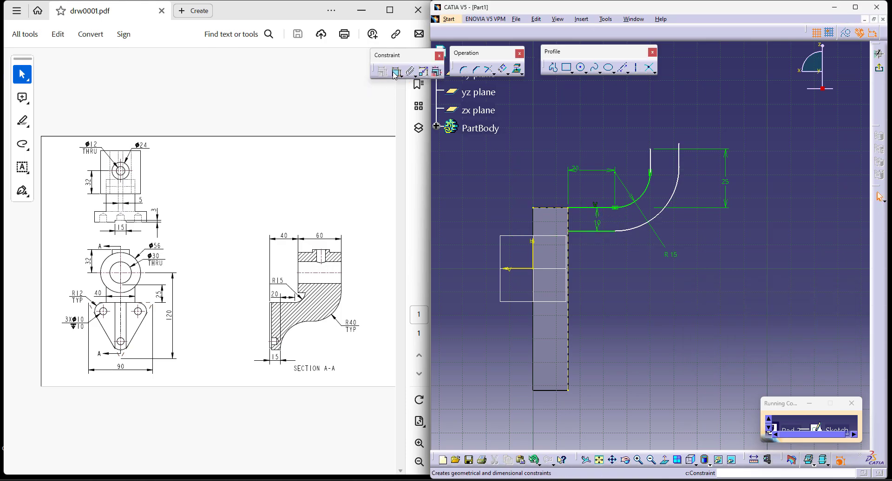
left_click(633, 228)
left_click(613, 231)
right_click(609, 275)
left_click(653, 317)
middle_click_drag(722, 264, 673, 318)
left_click(396, 71)
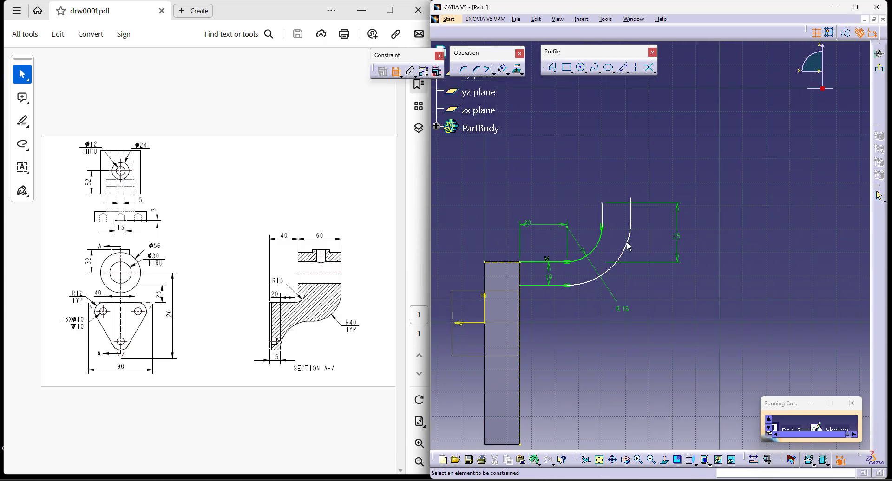
left_click(630, 230)
right_click(649, 281)
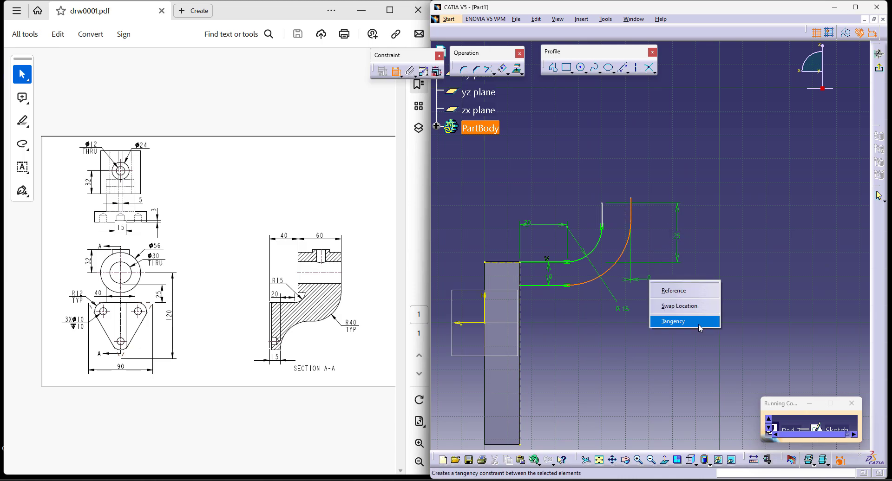
left_click(699, 324)
Try a vertical constraint on the outer profile's upright line and undo it
left_click(421, 73)
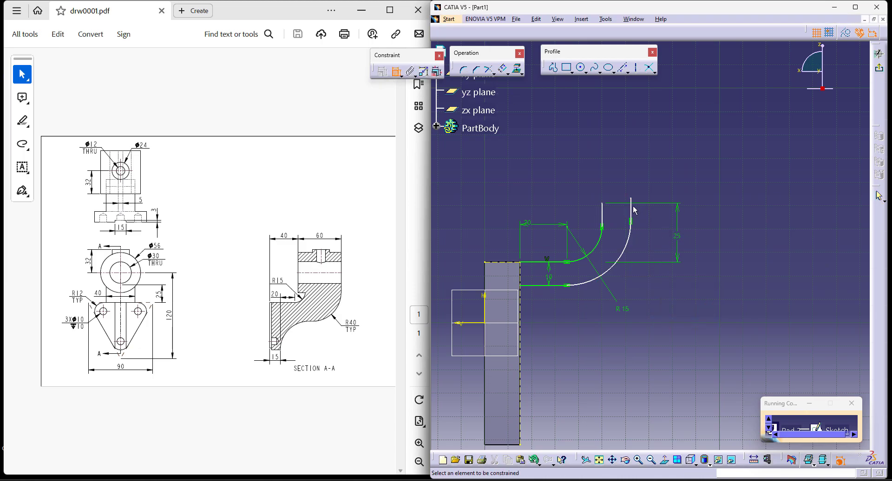
left_click(631, 209)
right_click(670, 159)
left_click(734, 225)
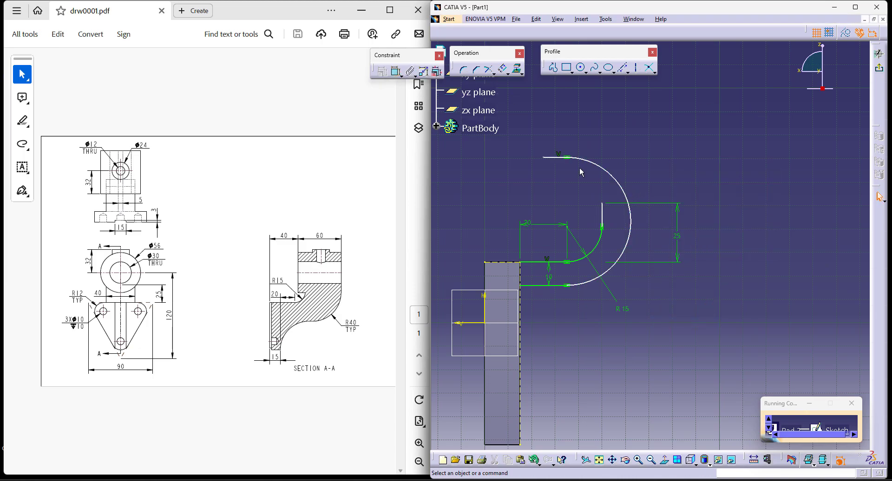
key("ctrl+z")
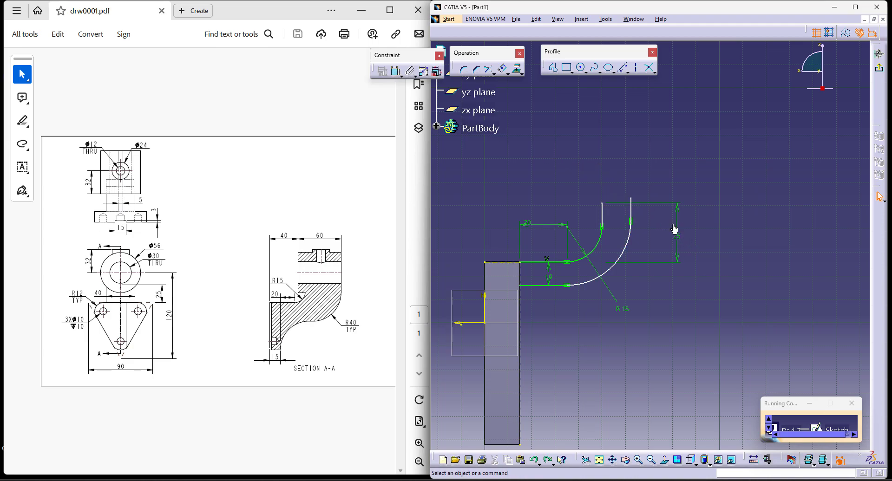
Apply a horizontal constraint to the outer profile's upright line
left_click(631, 210)
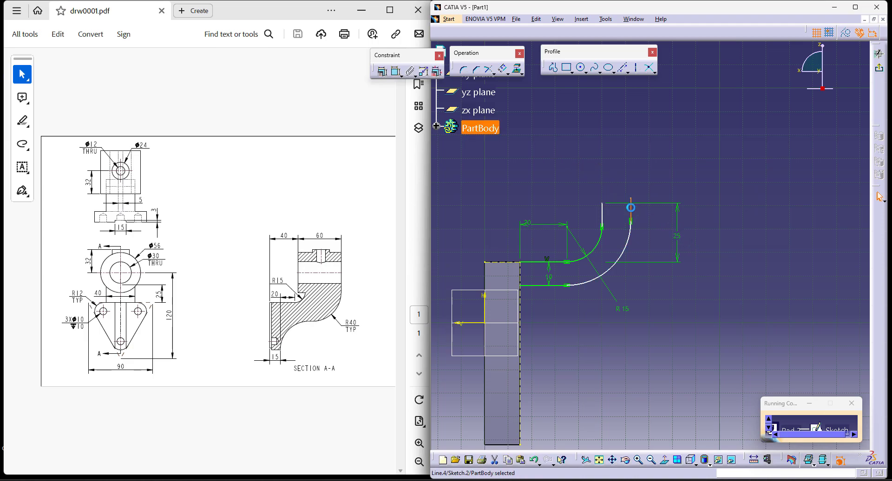
right_click(630, 209)
mouse_move(696, 343)
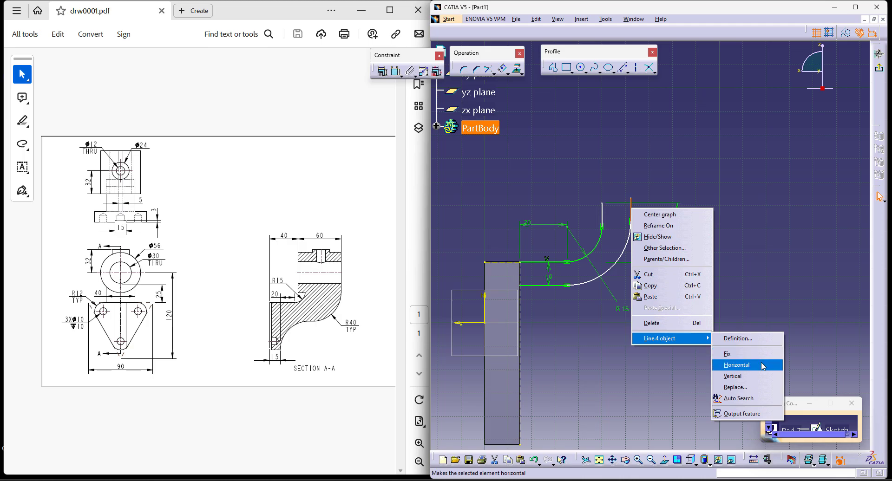
left_click(736, 364)
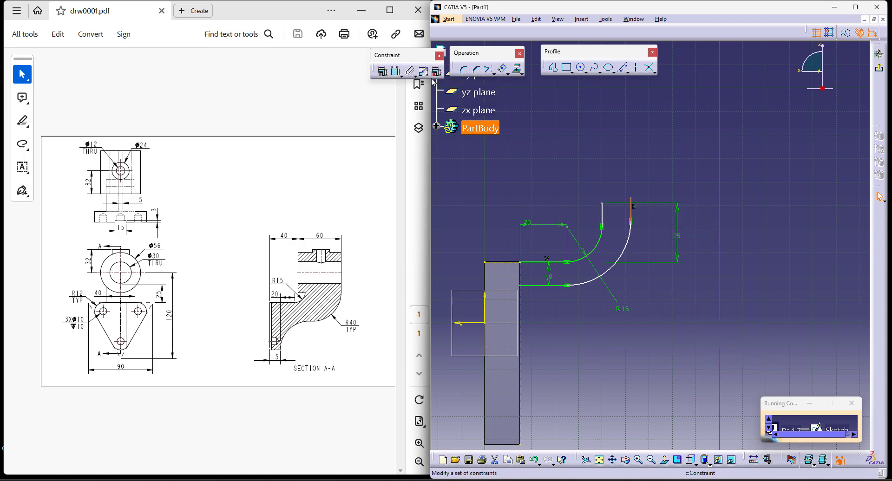
Draw a line from the inner upright line's free end across to the outer upright line to close the arm's end
left_click(552, 68)
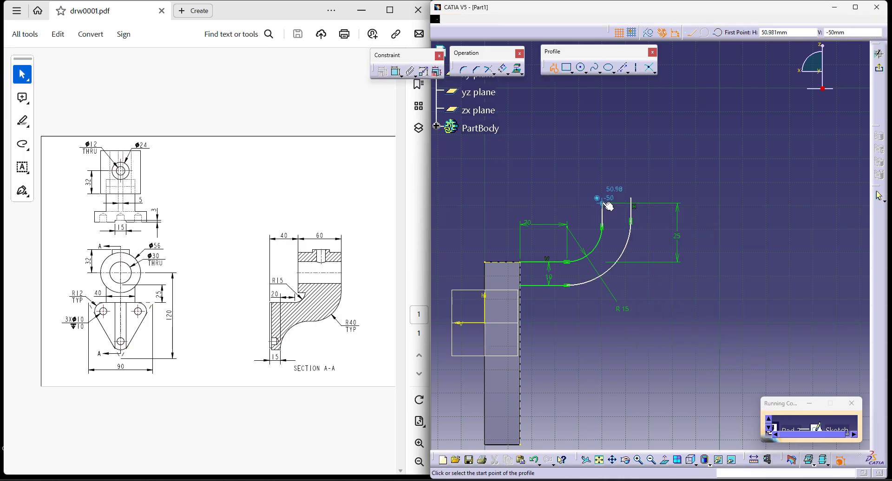
left_click(602, 203)
left_click(631, 203)
key("Escape")
Trim the overhanging ends of the closing line and the outer upright line so they meet at a clean corner
left_click(717, 295)
middle_click_drag(716, 295, 726, 159, "ctrl")
middle_click_drag(726, 158, 766, 345)
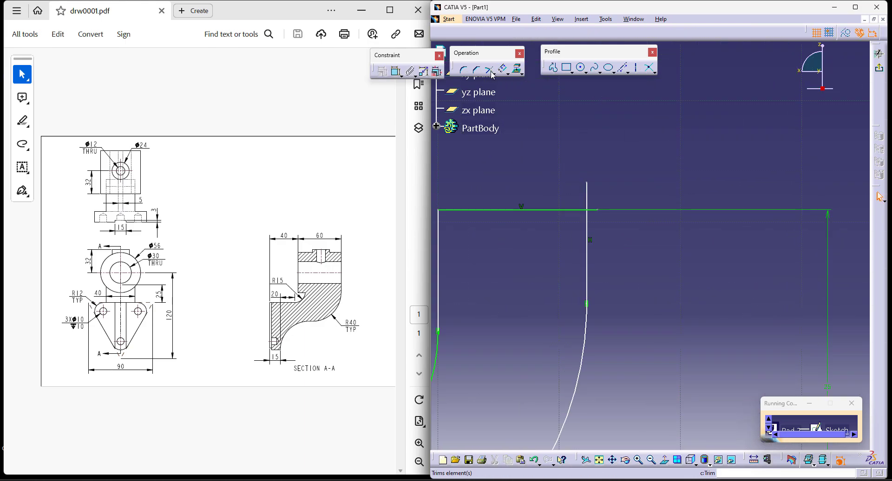
middle_click_drag(659, 168, 650, 282)
middle_click_drag(670, 171, 678, 313, "ctrl")
mouse_move(661, 382)
middle_mouse_down()
mouse_move(687, 324)
mouse_move(665, 241)
middle_mouse_up()
left_click_drag(663, 236, 656, 242)
left_click(633, 119)
Dimension the width between the arm end's inner and outer upright lines and set it to 10 mm
left_click(396, 71)
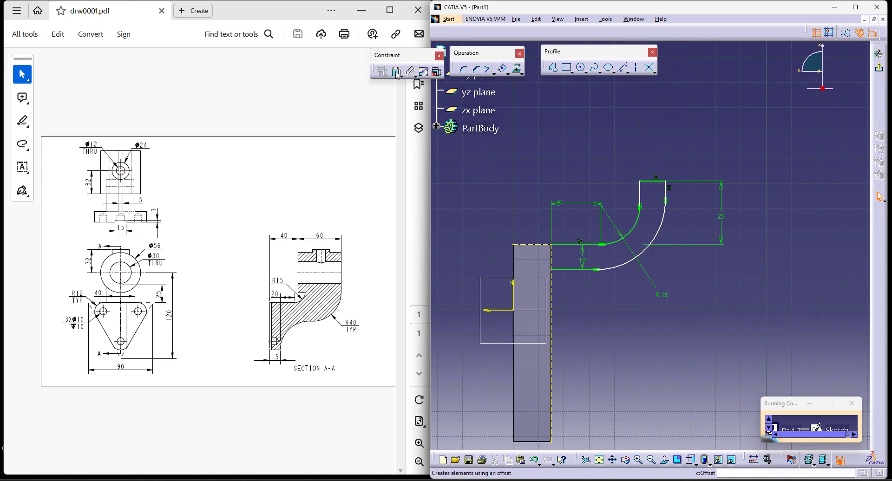
left_click(640, 193)
left_click(667, 190)
left_click(694, 144)
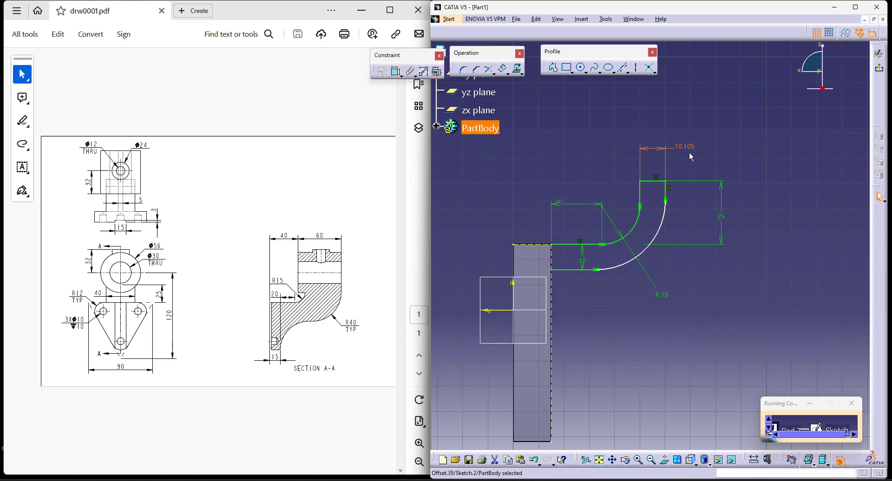
double_click(693, 145)
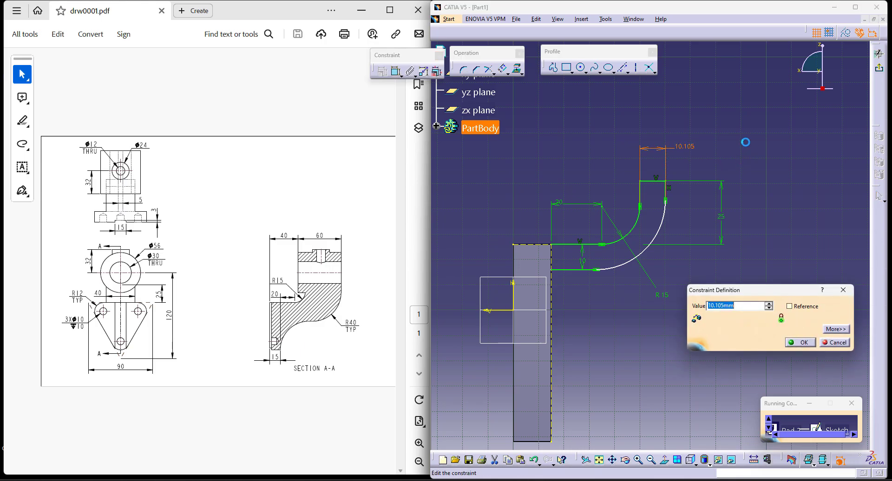
Try to make the arm's inner and outer arcs concentric
left_click(637, 229)
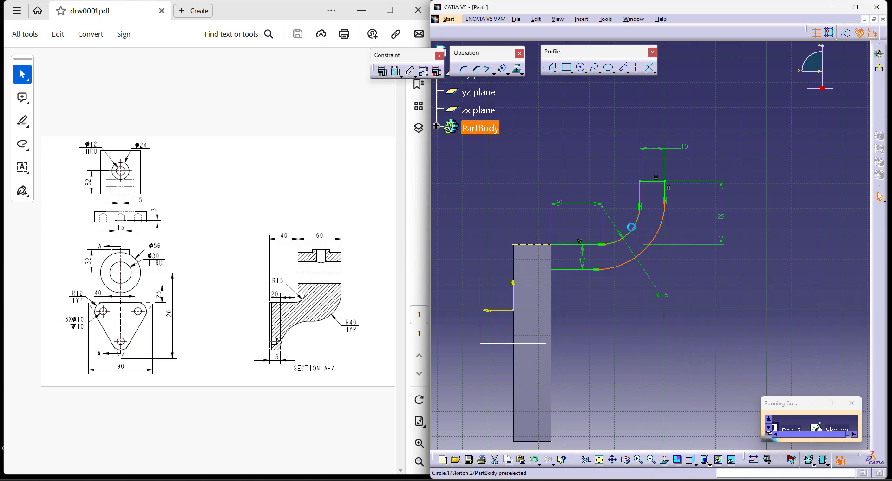
left_click(396, 71)
right_click(575, 177)
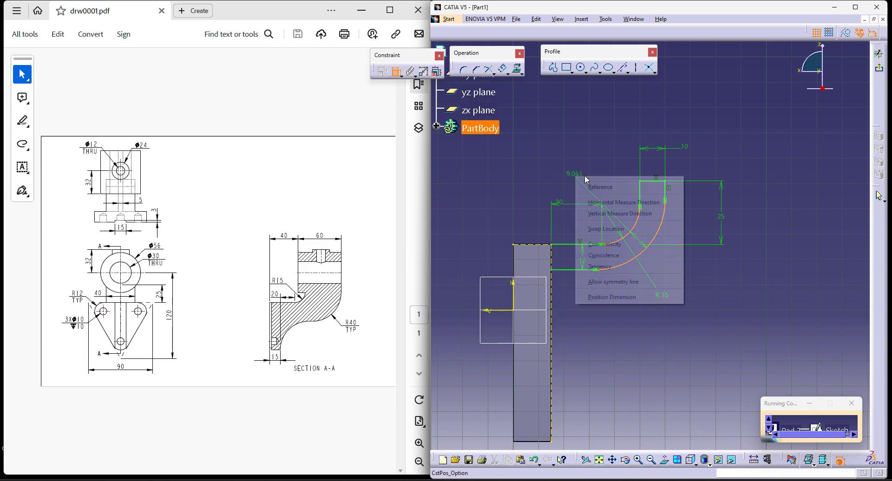
left_click(622, 244)
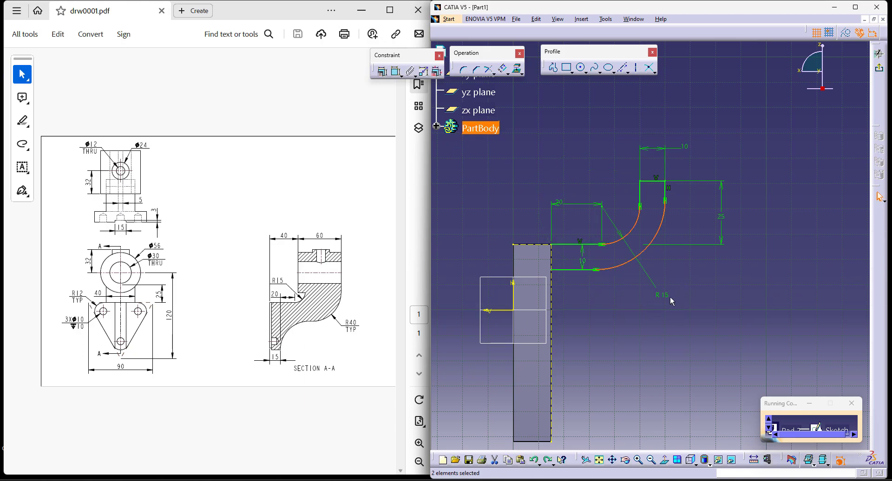
Dimension the gap between the arm's inner and outer arcs and set it to 10 mm
left_click(395, 71)
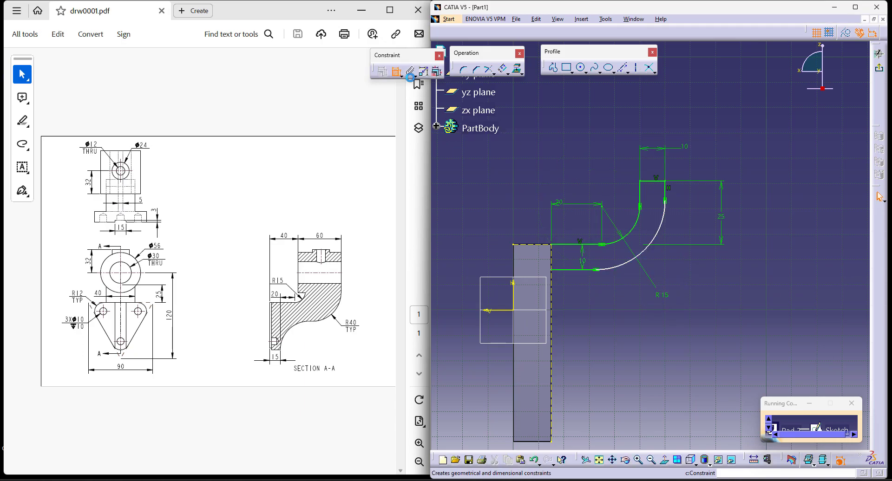
left_click(633, 231)
left_click(648, 247)
left_click(643, 239)
double_click(646, 238)
type("10mm")
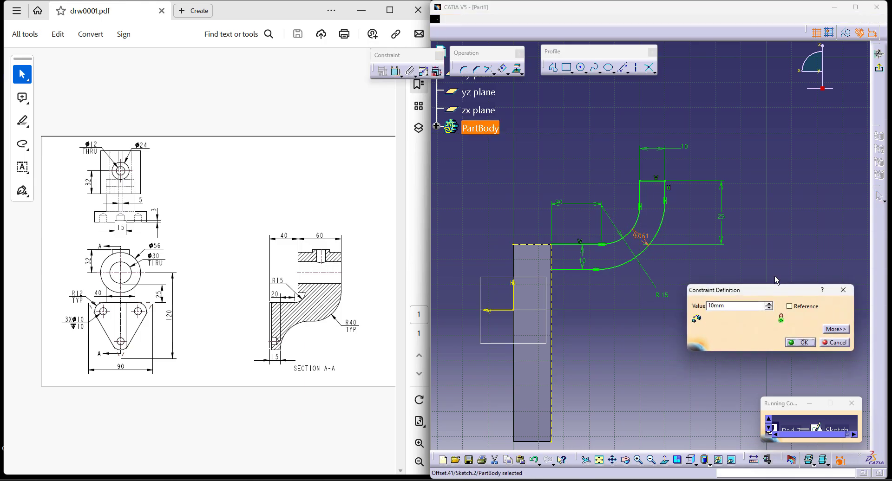
left_click(793, 342)
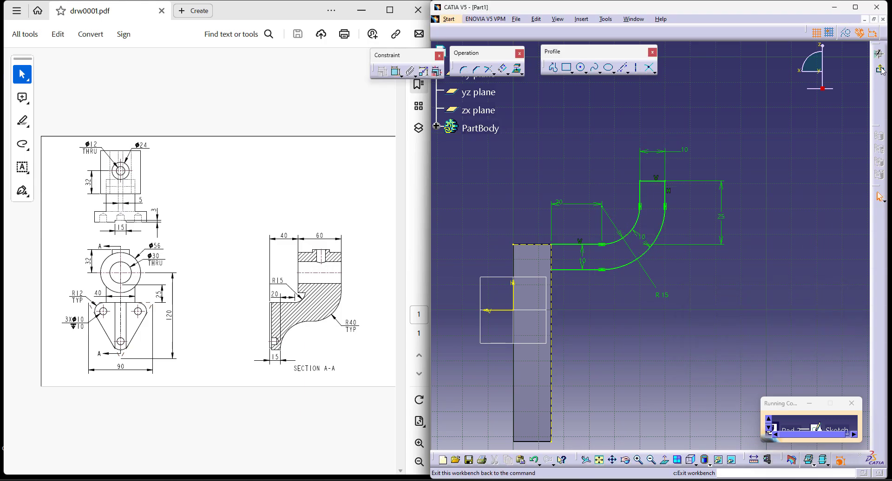
Close the arm profile with a line along the plate's face joining the two horizontal lines
left_click(628, 70)
left_click(624, 80)
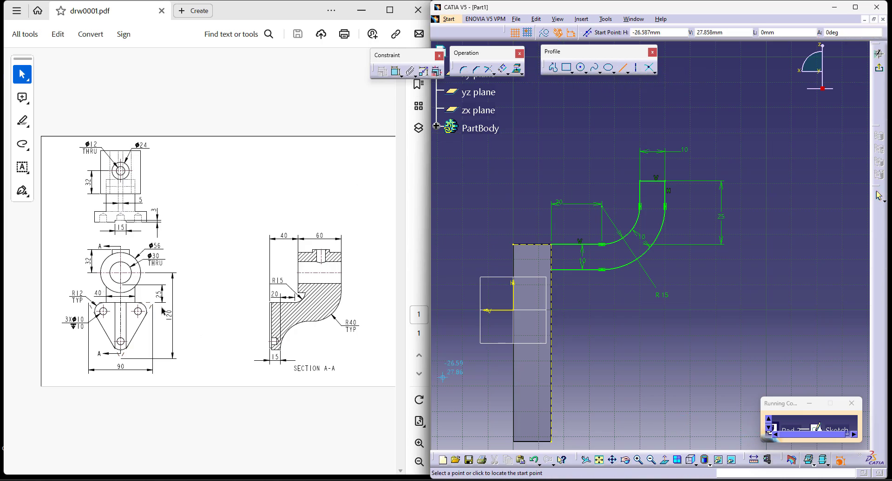
left_click(572, 269)
left_click(552, 269)
Leave the sketch and pad the arm profile 20 mm with mirrored extent
left_click(879, 67)
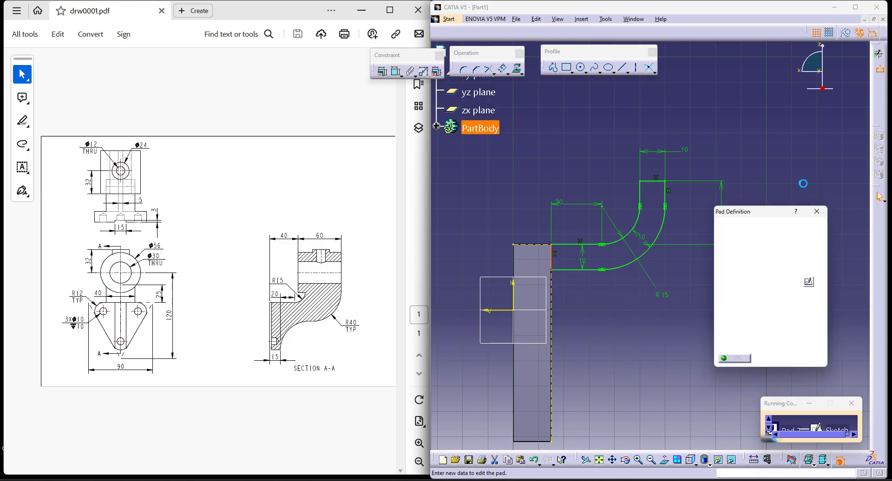
left_click(753, 318)
double_click(770, 248)
type("2")
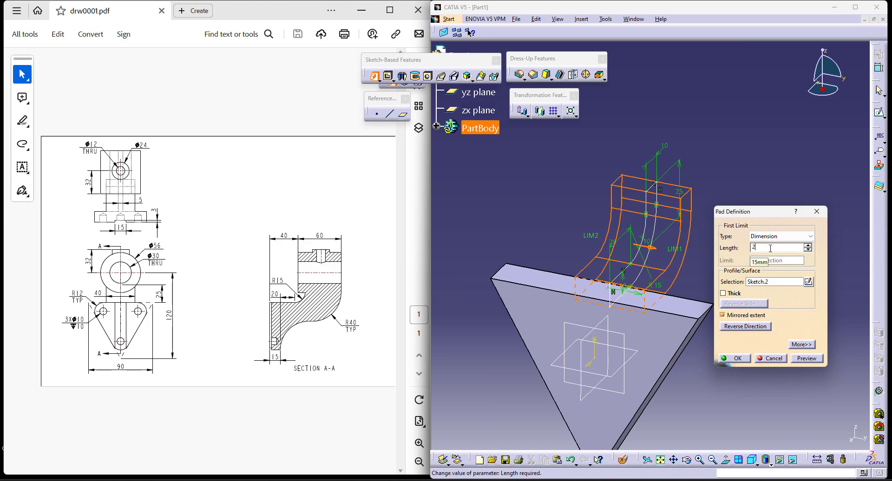
type("0")
key("Return")
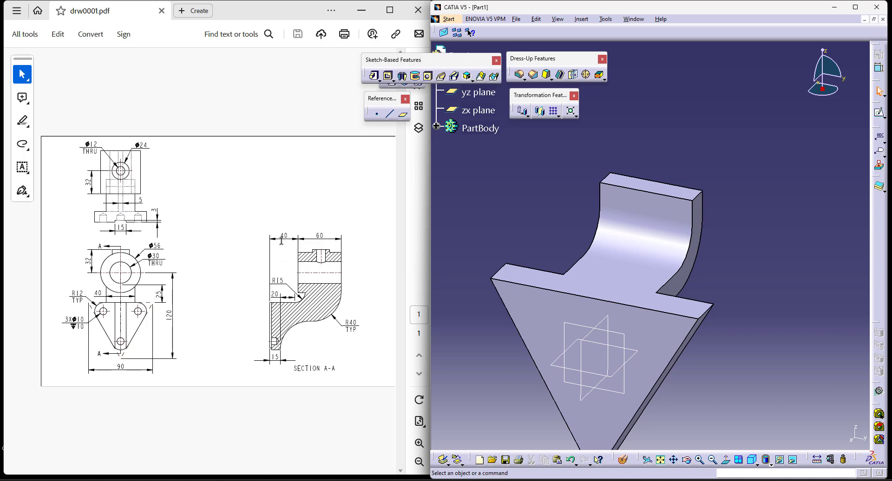
Create a reference plane offset 40 mm from the triangular plate's front face, reversed toward the arm side
middle_click_drag(752, 283, 672, 270)
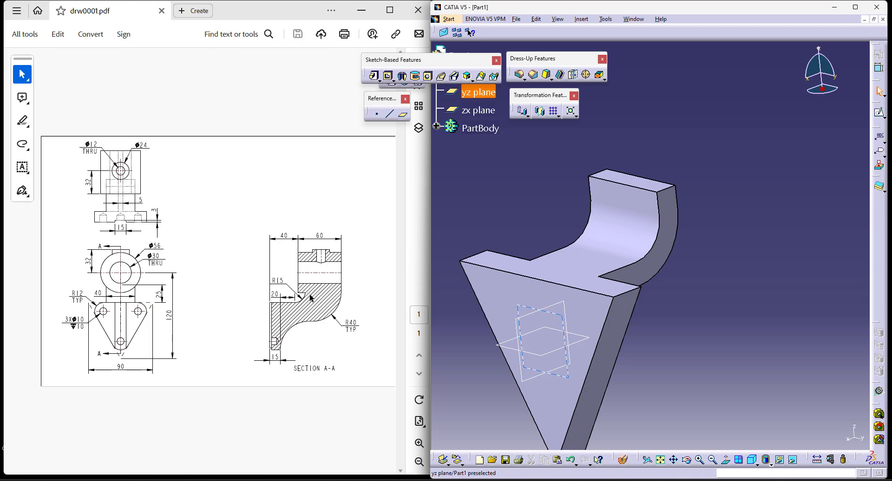
middle_click_drag(641, 313, 725, 279)
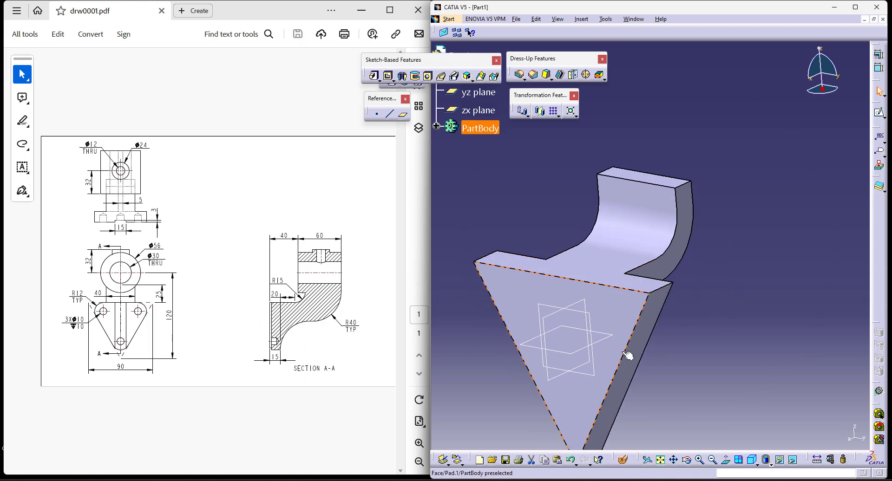
middle_click_drag(737, 294, 725, 306)
left_click(403, 115)
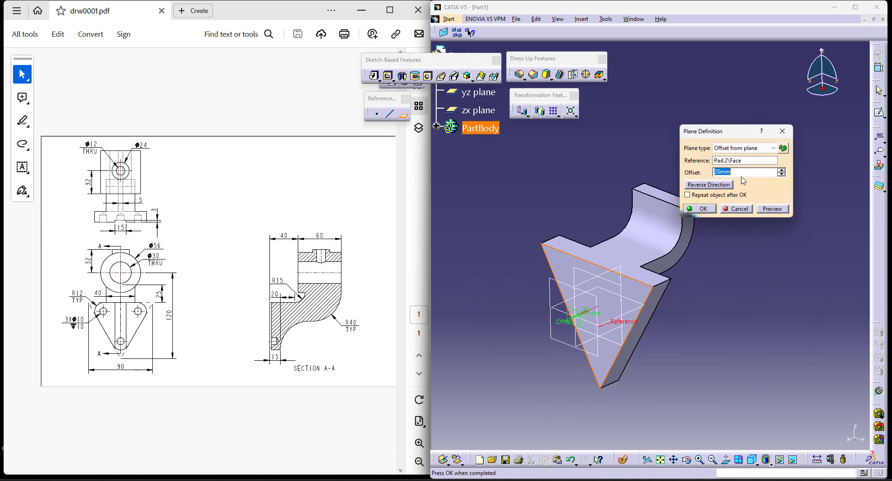
left_click(713, 185)
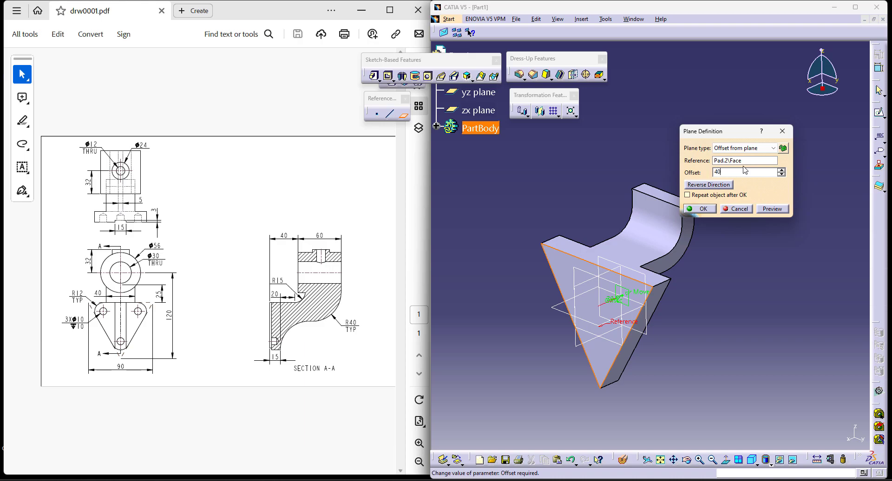
key("Return")
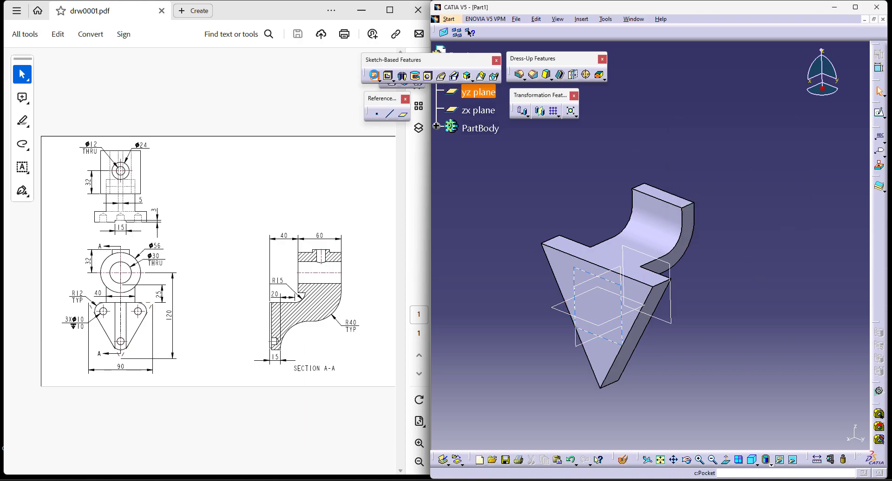
Start a pad sketch on the offset plane and draw a circle about 64 mm in diameter above the arm, centred on the vertical axis
left_click(374, 75)
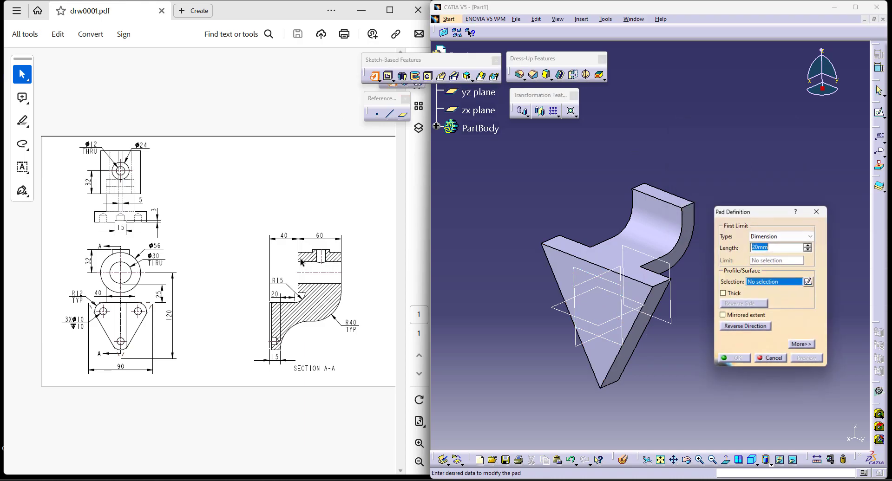
left_click(675, 322)
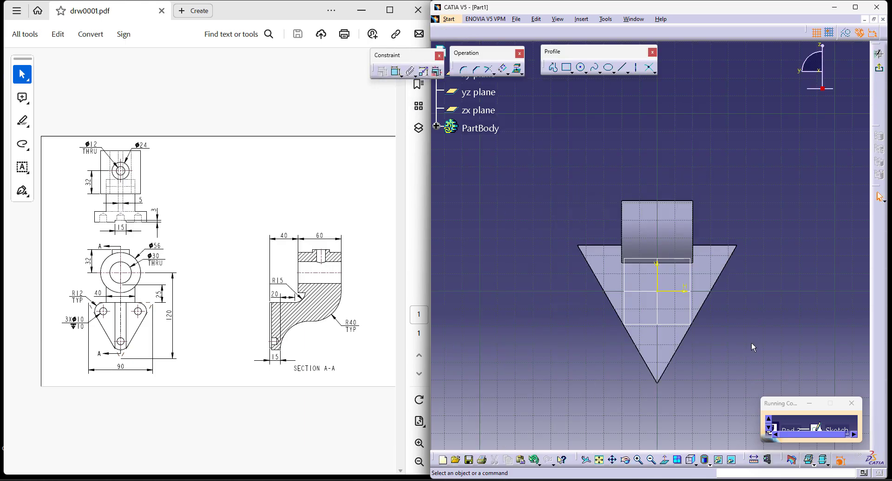
left_click(670, 464)
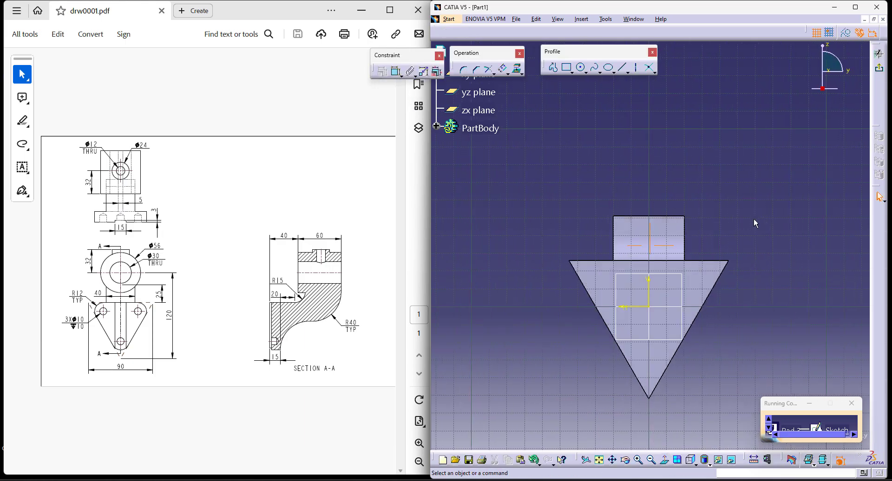
left_click(580, 68)
left_click(623, 190)
left_click(668, 227)
Dimension the height from the triangular plate's lower tip to the circle's centre and set it to 120 mm
left_click(395, 70)
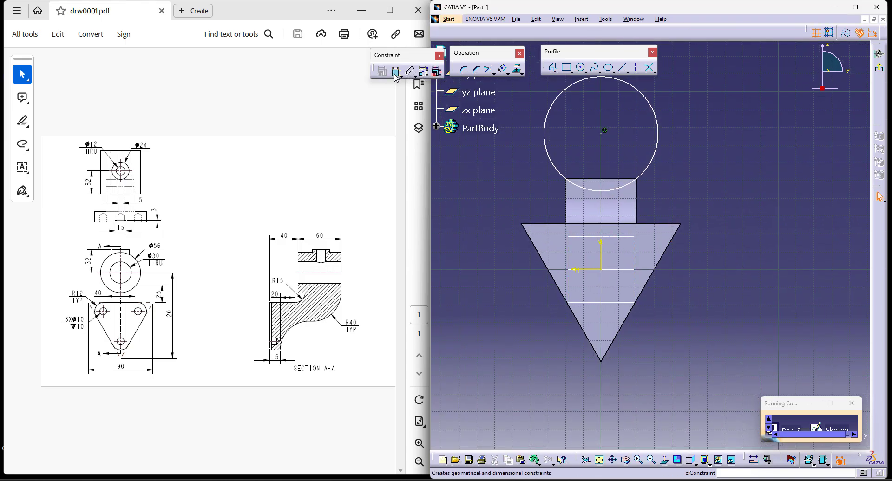
left_click(602, 361)
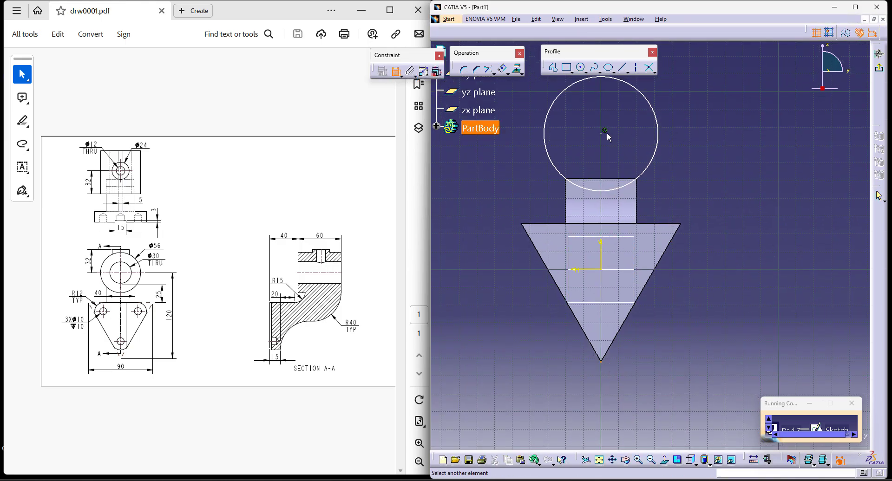
left_click(601, 134)
left_click(757, 256)
double_click(757, 255)
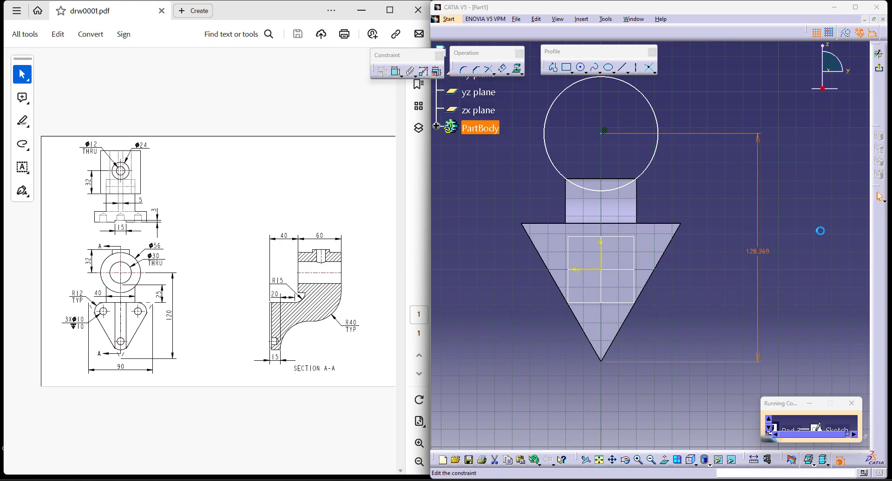
type("120mm")
key("Return")
Dimension the circle and set its diameter to 56 mm
left_click(620, 98)
double_click(677, 96)
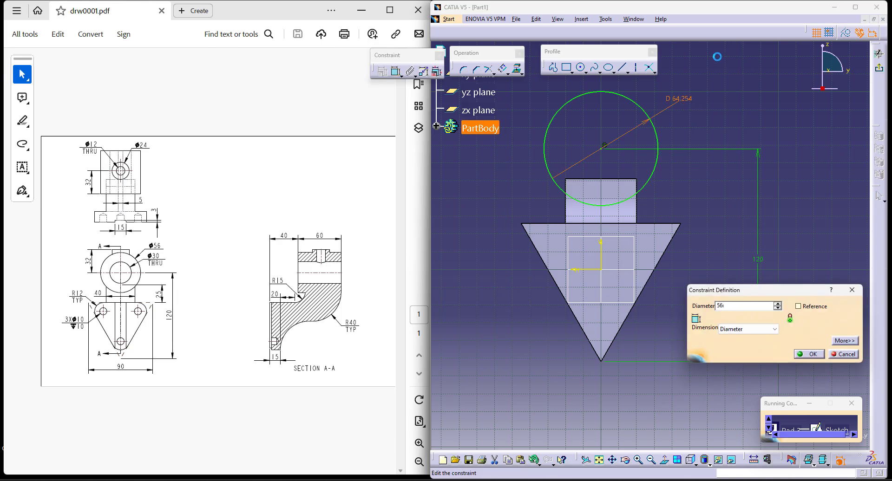
key("Return")
Leave the sketch and pad the circle 60 mm into a cylinder
left_click(879, 68)
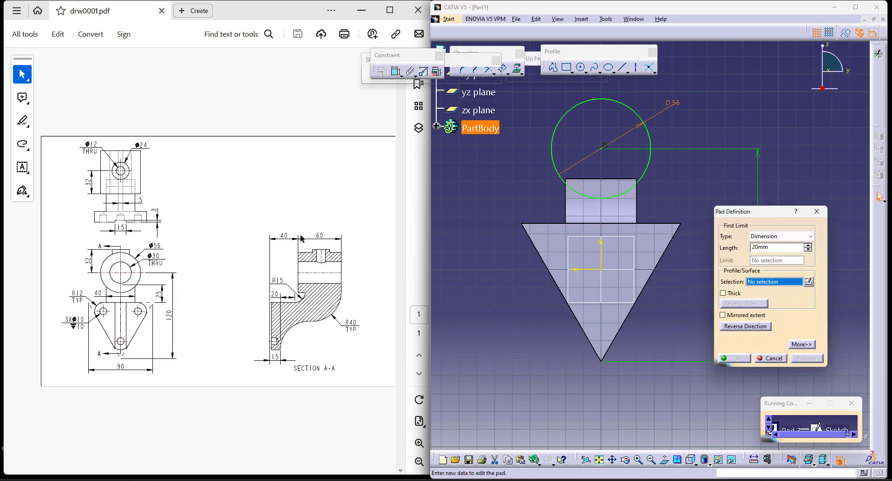
double_click(781, 248)
type("60")
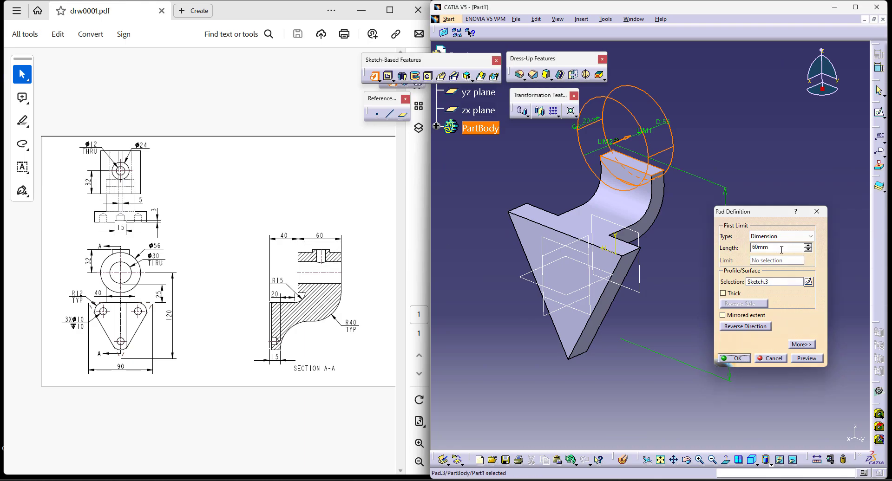
key("Return")
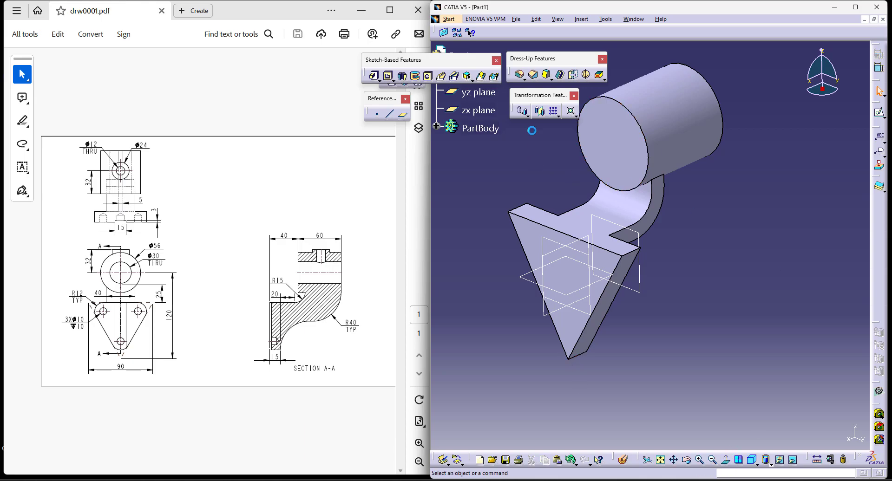
Fillet the triangular plate's three corner edges to the R12 radius given in the drawing
left_click(520, 75)
left_click(524, 214)
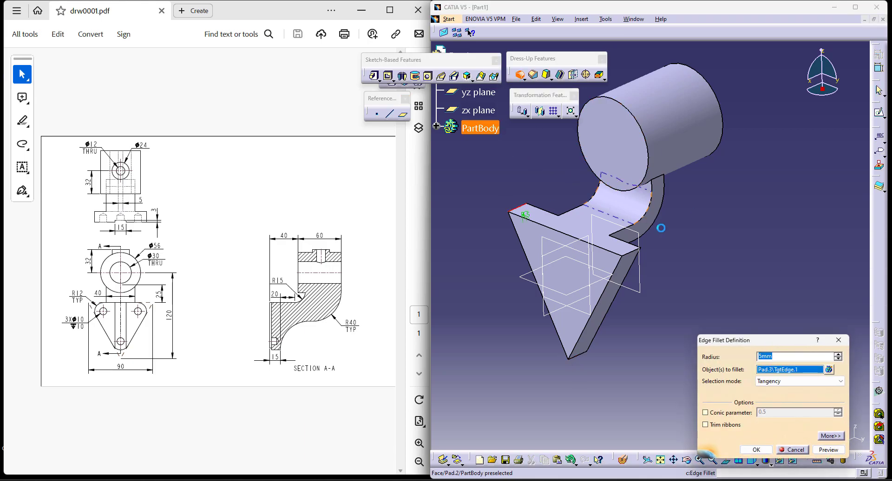
left_click(638, 253)
left_click(583, 355)
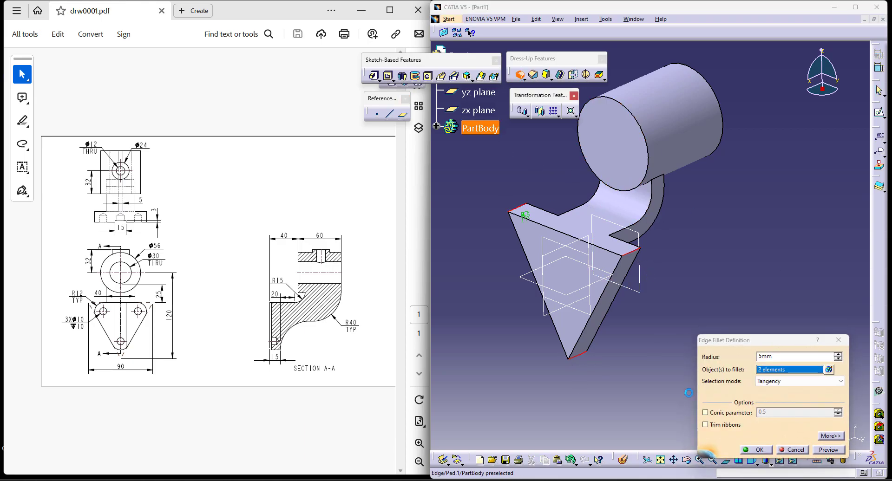
key("Return")
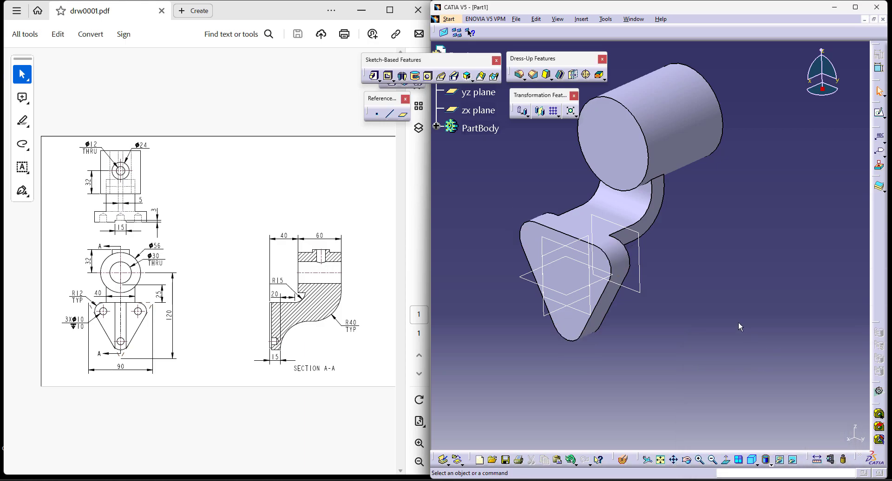
Start a stiffener and open its profile sketch on the zx plane
left_click(496, 79)
left_click(485, 95)
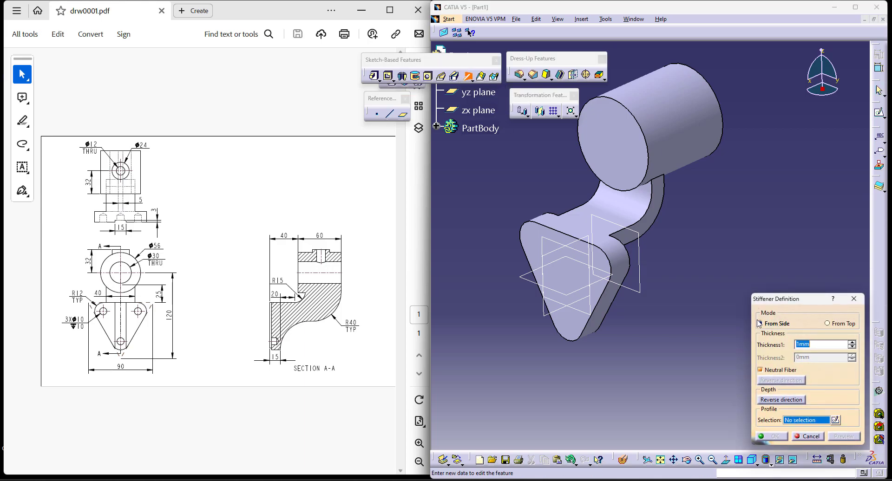
left_click(833, 420)
left_click(541, 315)
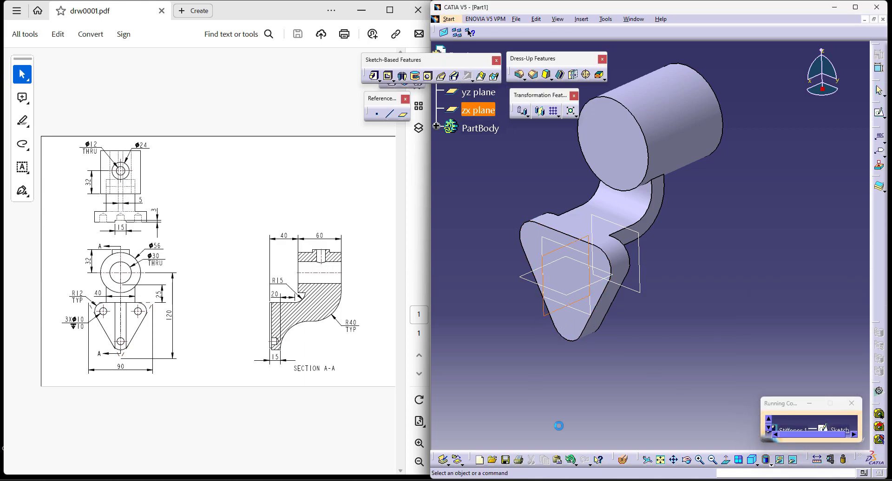
Project the cylinder's far end edge and the silhouette edges of the plate's rounded tip into the stiffener sketch
left_click(734, 315)
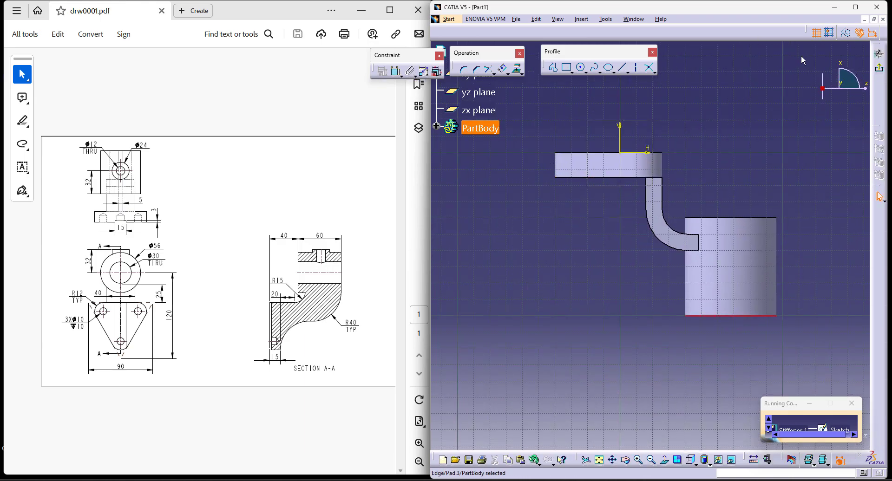
left_click(518, 70)
left_click(563, 172)
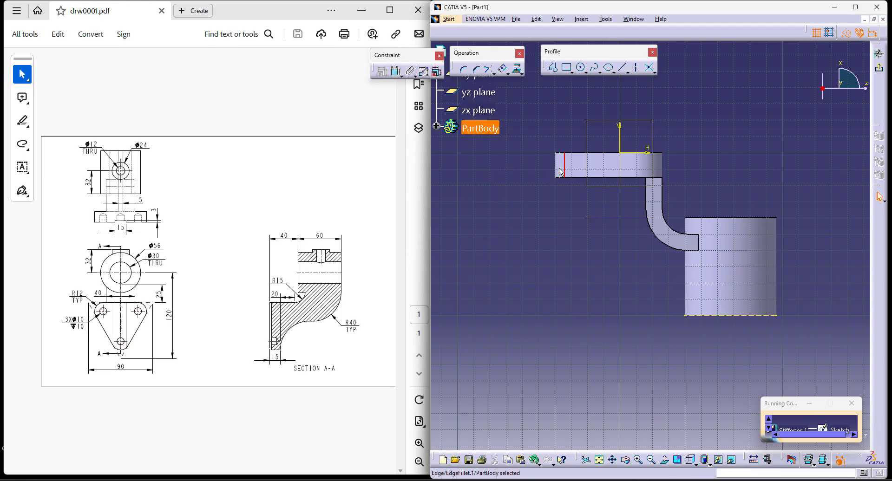
left_click(522, 75)
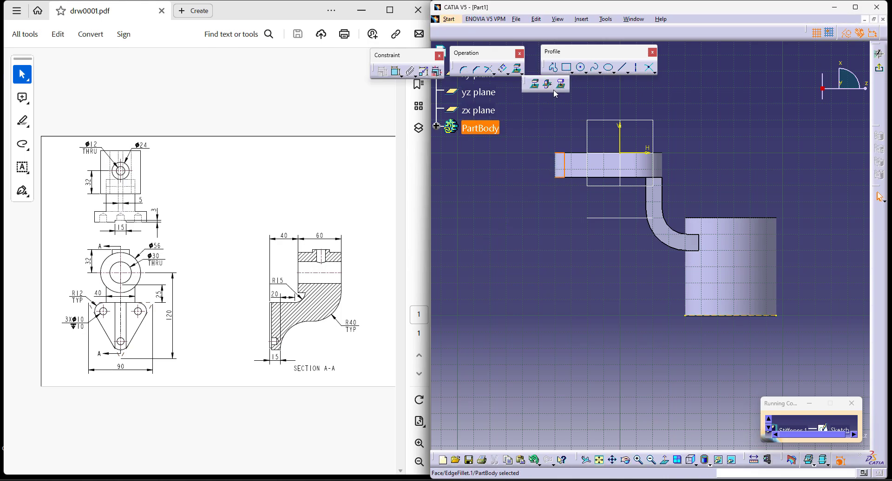
left_click(562, 86)
left_click(736, 112)
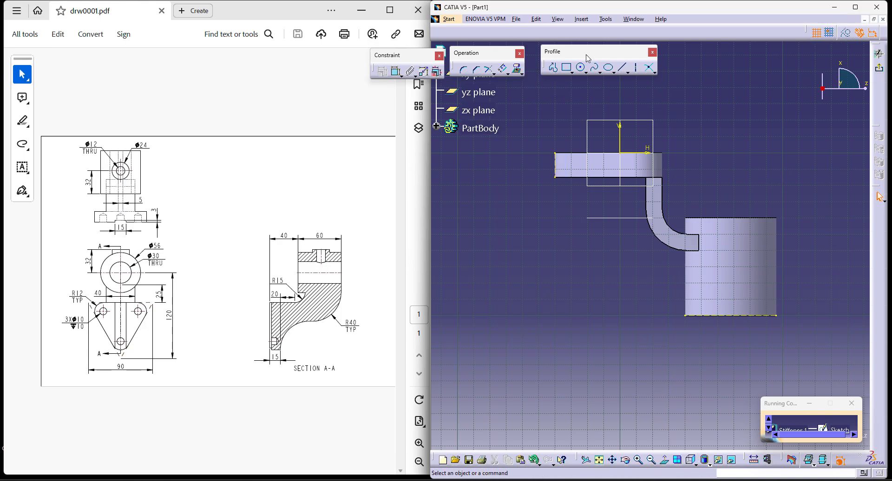
Draw a three-point arc starting at the plate tip's back corner and bulging toward the curved arm
left_click(585, 72)
left_click(666, 80)
left_click(555, 177)
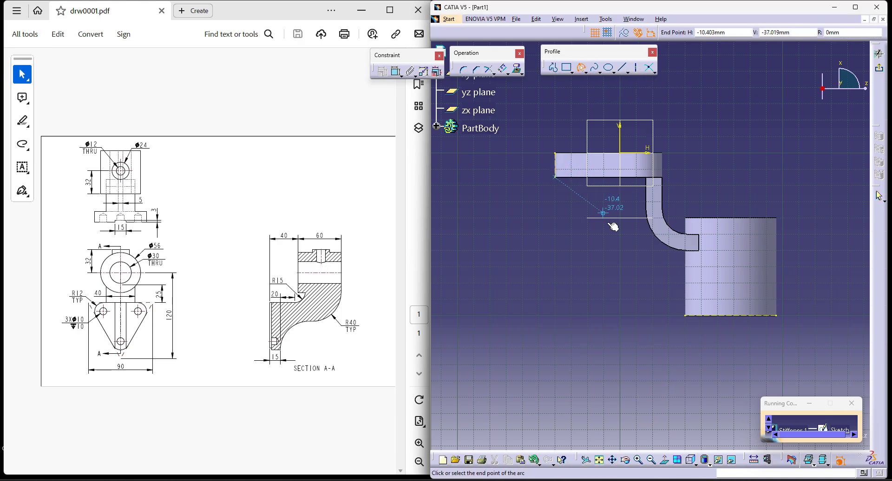
left_click(613, 244)
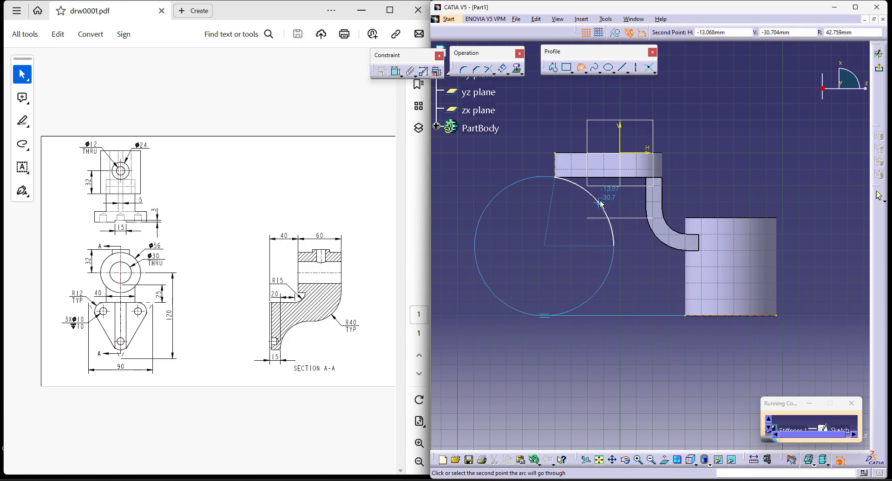
left_click(600, 200)
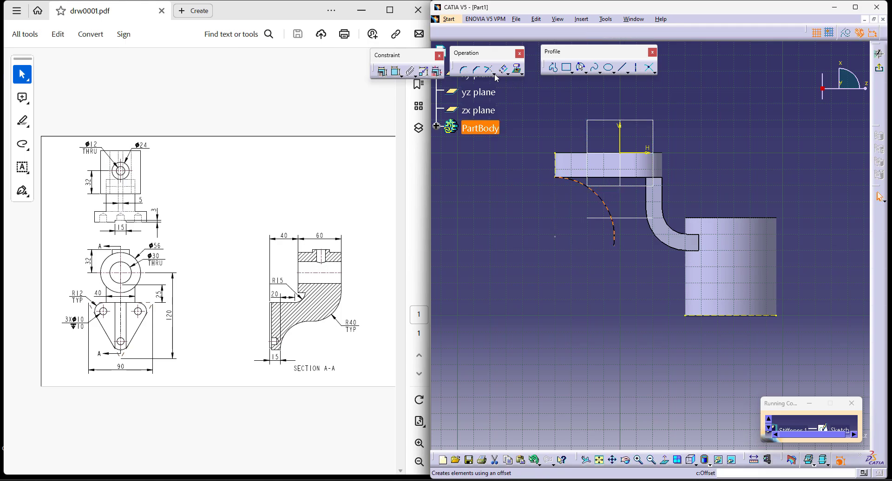
Constrain the arc tangent to the back edge of the plate
left_click(397, 73)
left_click(596, 204)
left_click(573, 177)
right_click(574, 113)
left_click(597, 149)
Draw a second three-point arc from the first arc's free end to the near corner of the cylinder's far edge
middle_click_drag(606, 262, 581, 232)
left_click(581, 68)
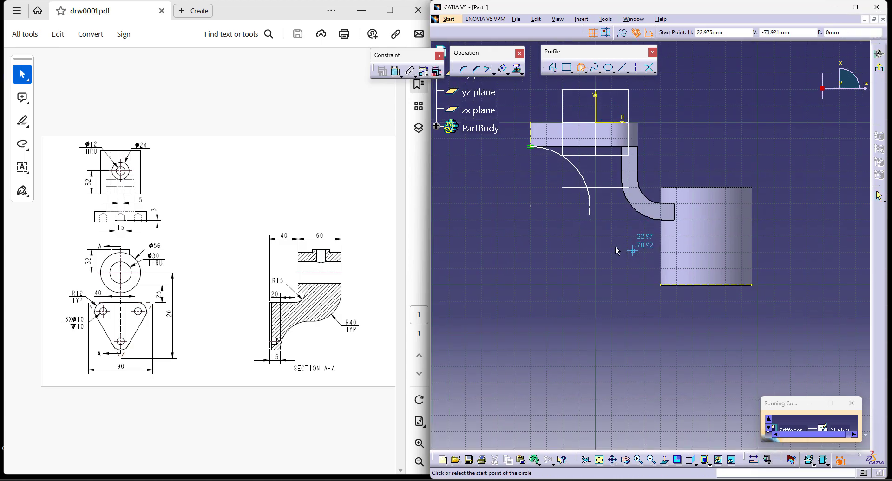
left_click(589, 215)
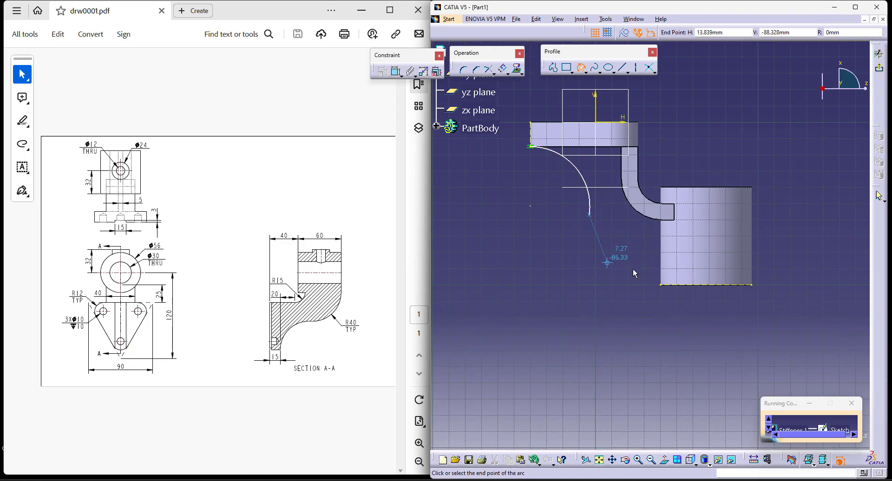
left_click(660, 284)
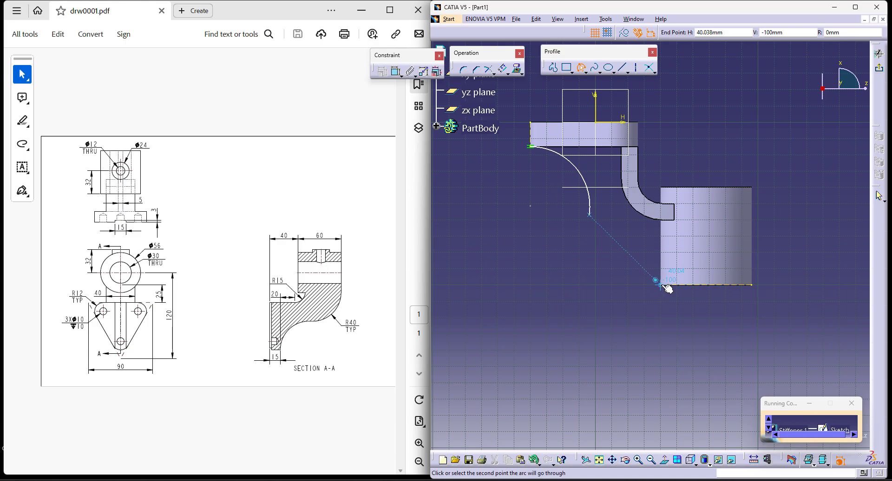
left_click(615, 260)
Constrain the two arcs tangent to each other where they meet
left_click(590, 194)
left_click(396, 71)
right_click(545, 213)
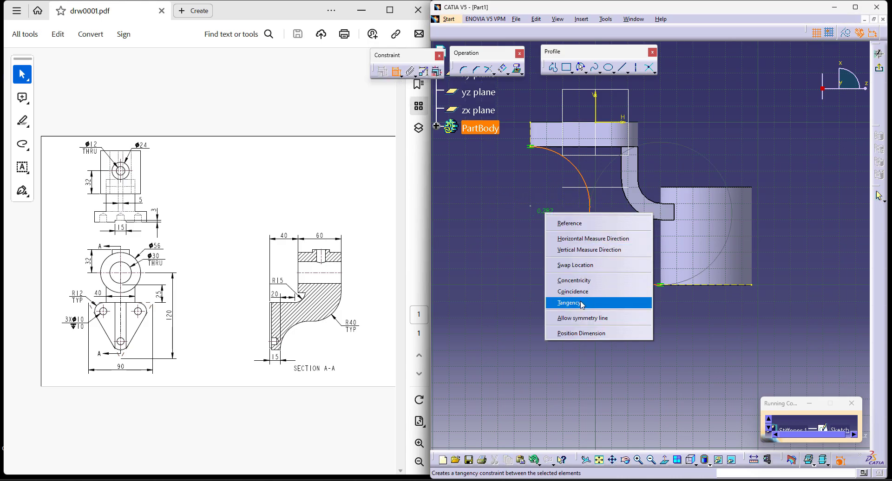
left_click(569, 303)
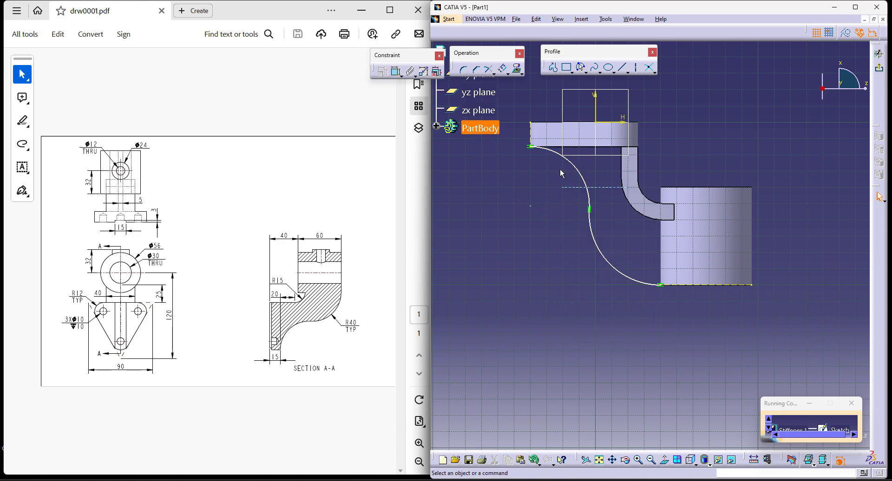
Dimension the radius of the arc starting at the plate and set it to 40 mm
left_click(396, 73)
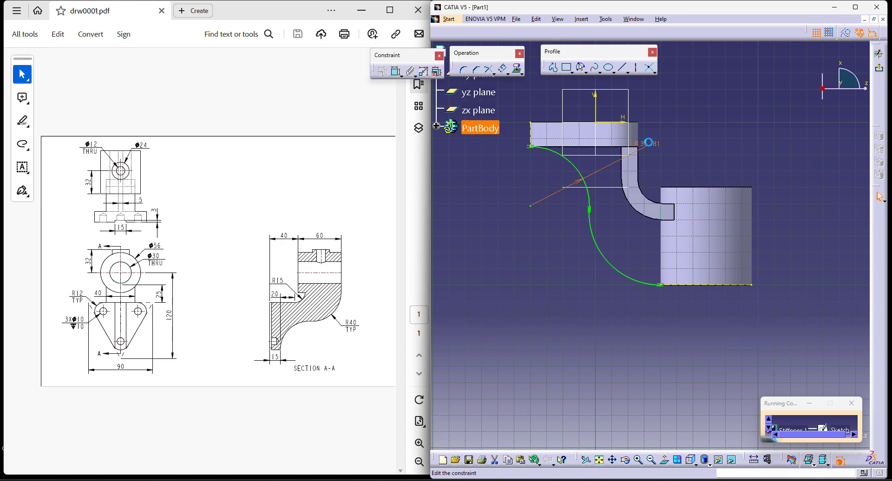
double_click(648, 142)
type("40")
key("Return")
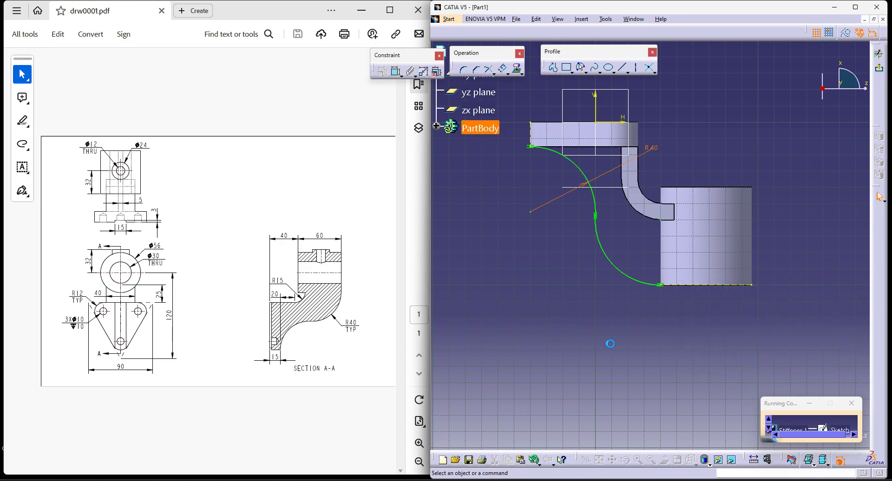
Leave the sketch and create the stiffener from the side with a thickness of 5 mm
left_click(878, 68)
mouse_move(714, 284)
middle_mouse_down()
mouse_move(521, 233)
mouse_move(650, 315)
middle_mouse_up()
double_click(804, 344)
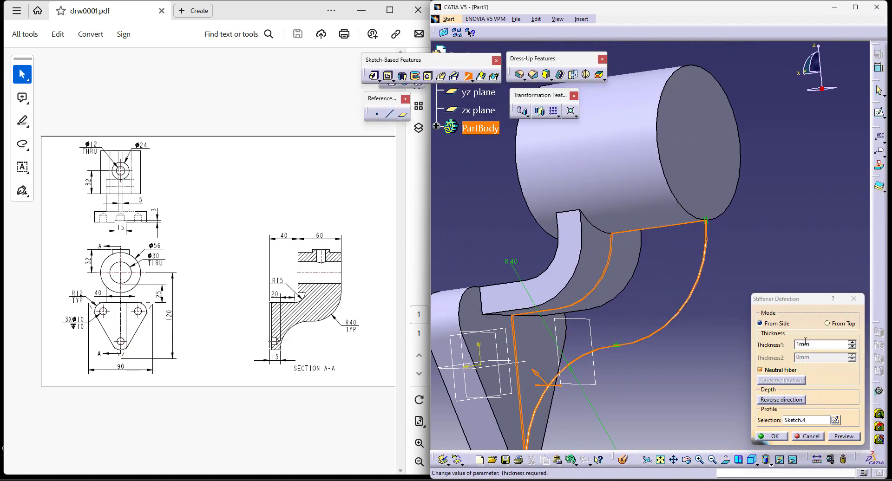
type("5")
key("Return")
middle_click_drag(744, 383, 825, 386)
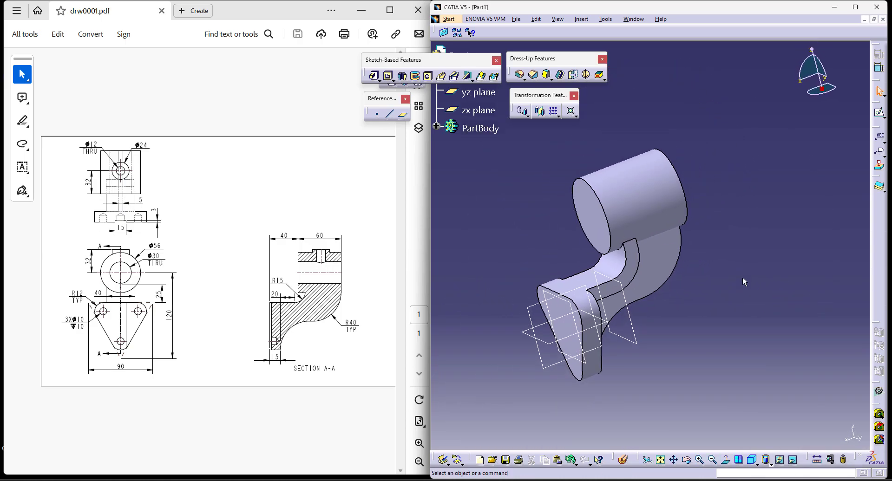
left_click(752, 460)
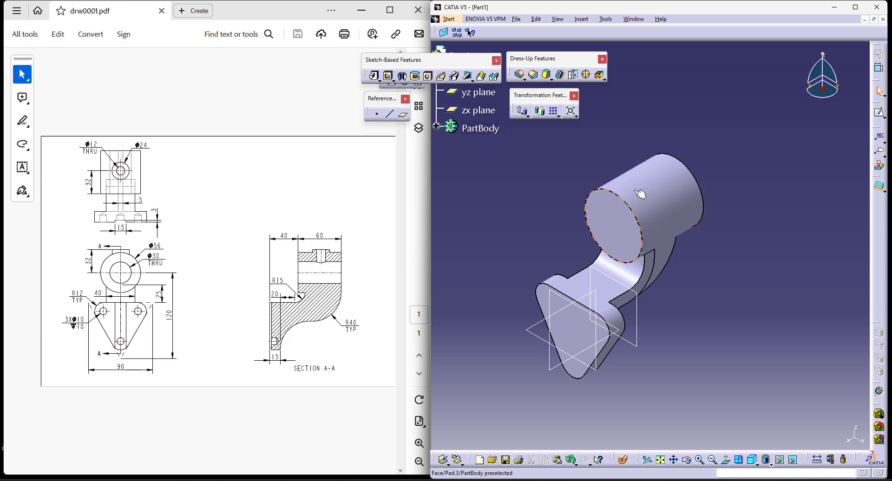
left_click(391, 117)
left_click(835, 116)
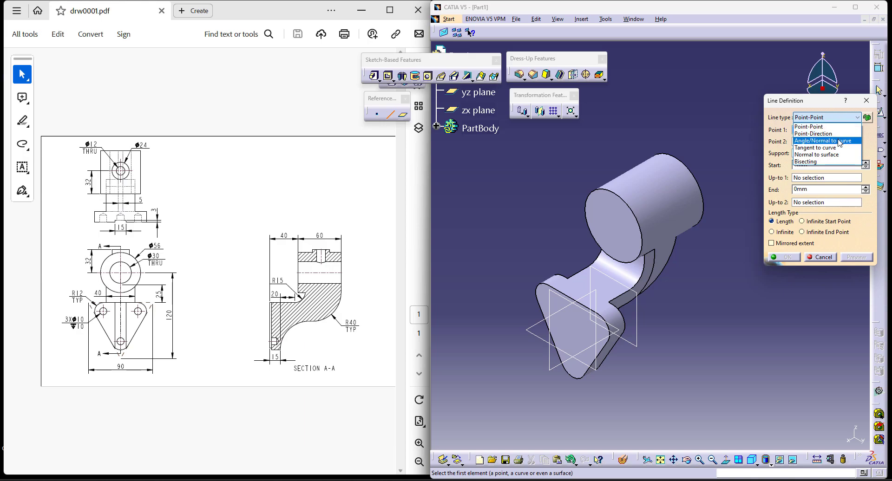
left_click(817, 134)
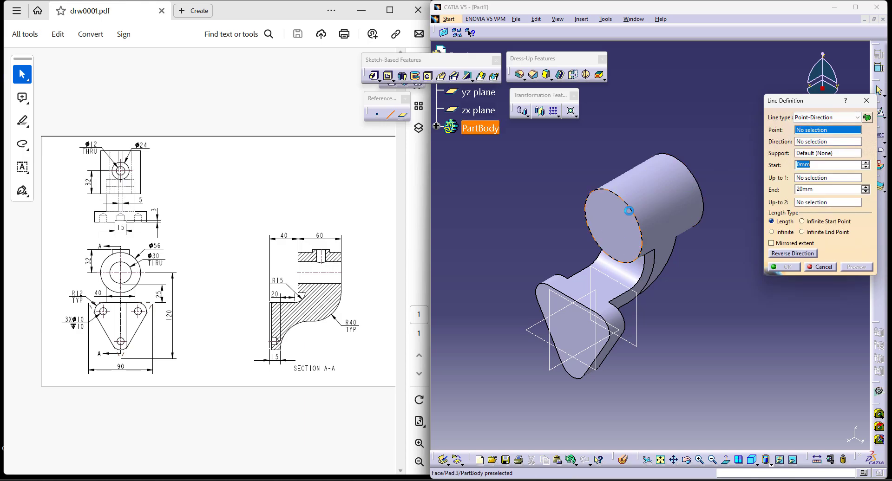
left_click(820, 267)
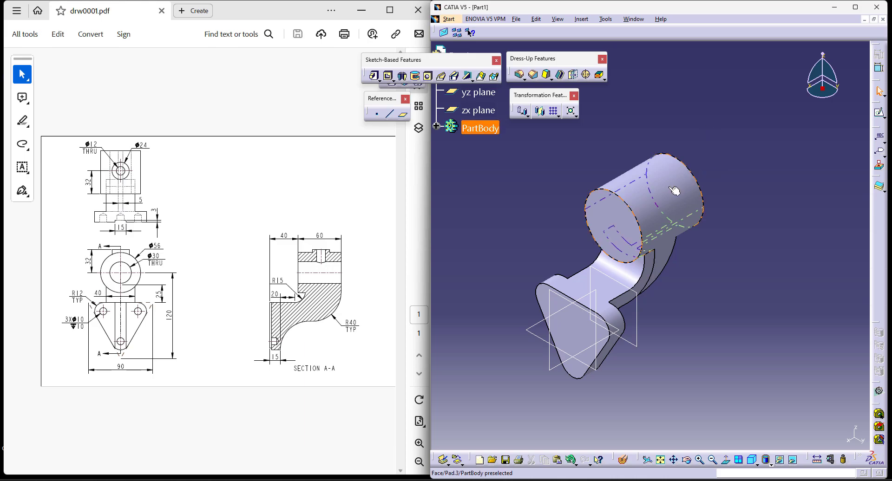
Run the c:Axis command and create the revolution axis of the large cylinder from its round face
type("c:Axis")
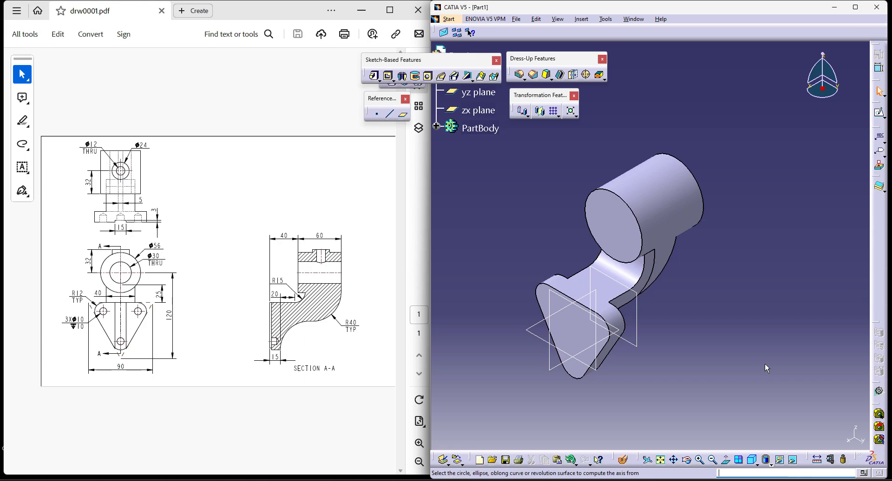
key("Return")
left_click(660, 262)
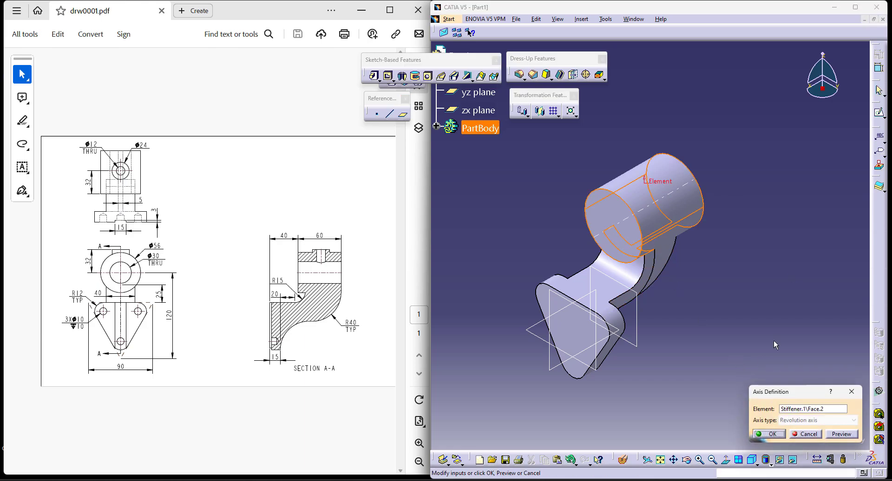
left_click(770, 435)
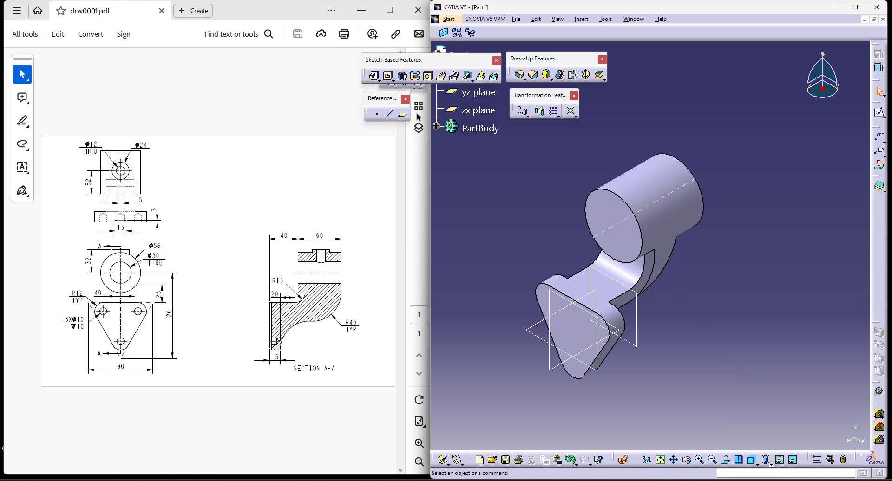
Create an Angle/Normal to plane reference plane through the cylinder's axis at 0 degrees to the xy plane
left_click(404, 116)
left_click(646, 203)
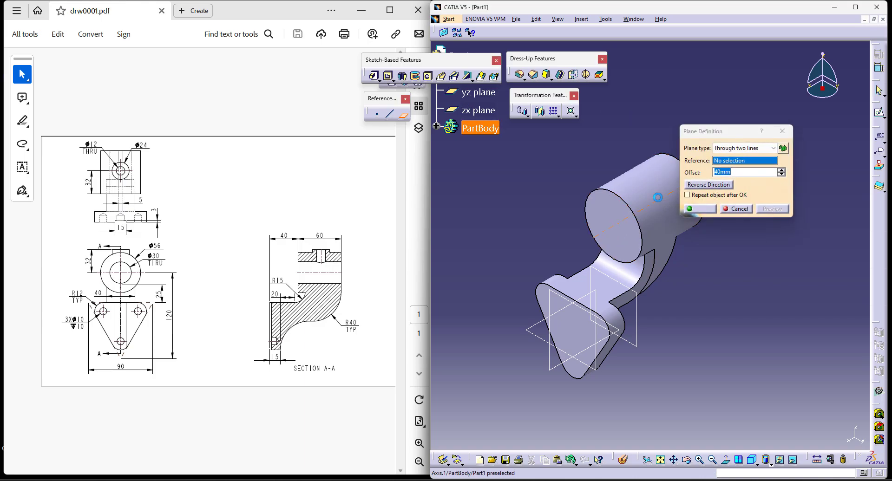
left_click(747, 148)
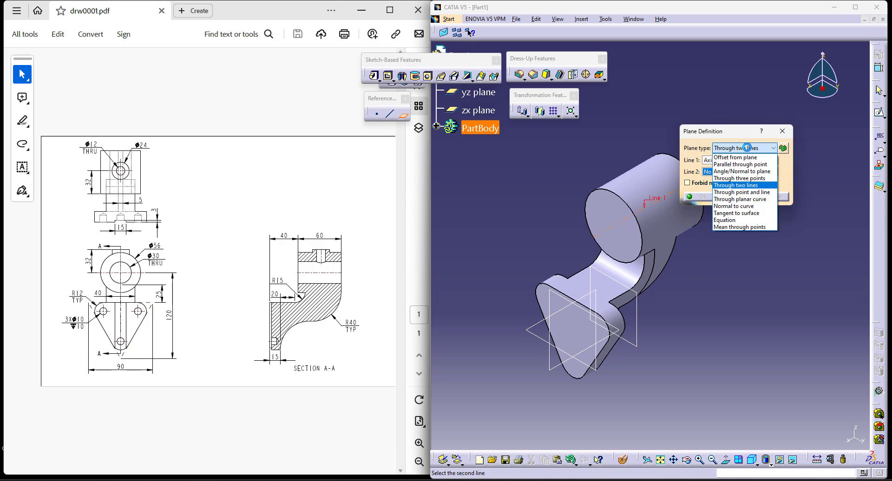
left_click(740, 164)
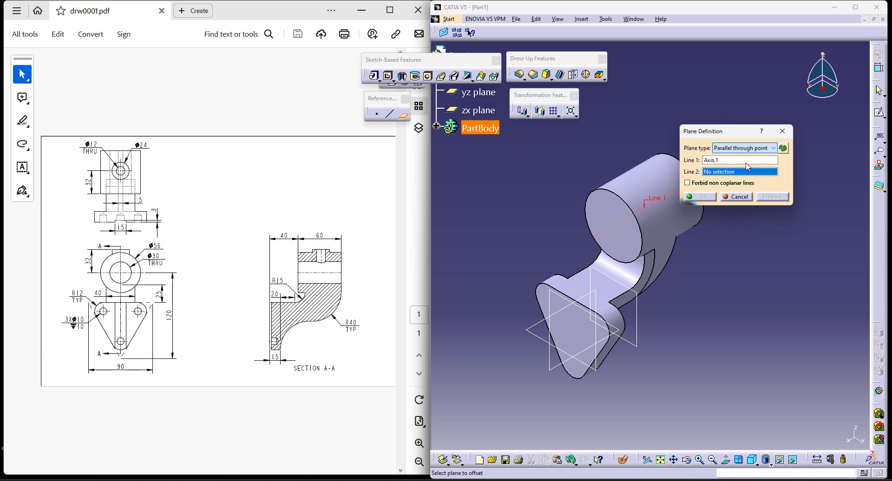
left_click(596, 238)
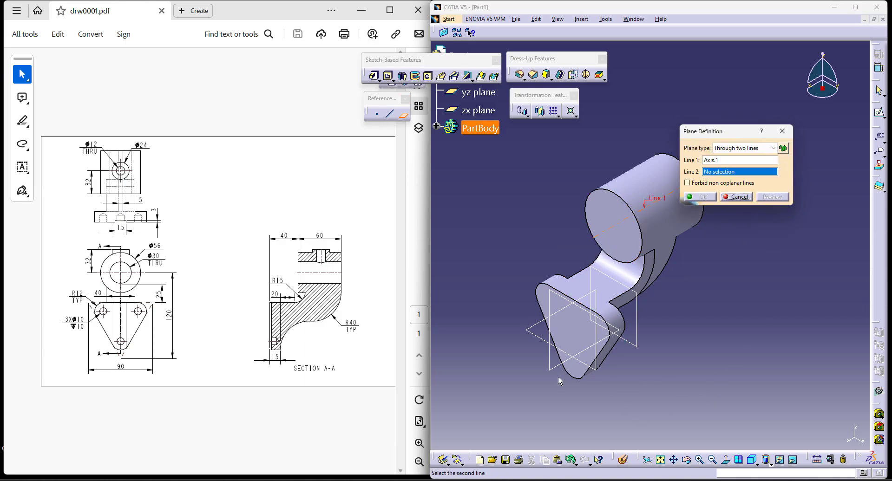
left_click(540, 330)
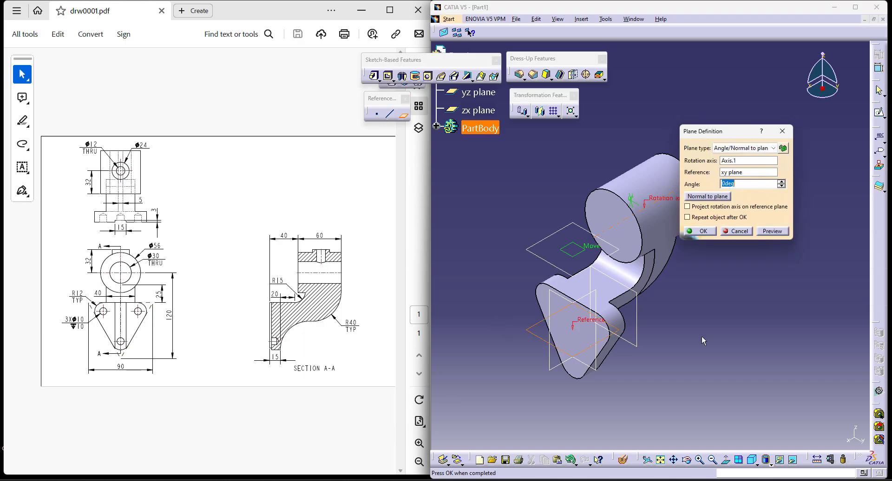
middle_click_drag(667, 316, 510, 203)
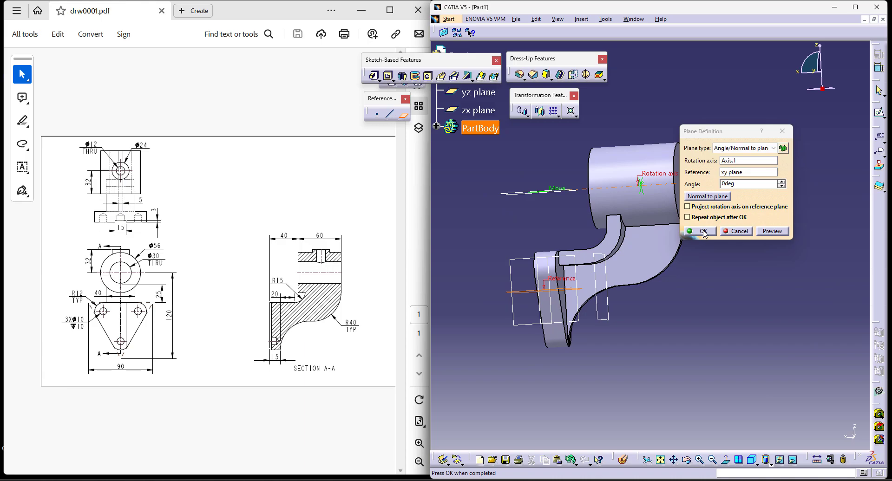
left_click(702, 232)
Create a reference plane offset 32 mm above the plane through the cylinder's axis
middle_click_drag(540, 202, 568, 230)
left_click(534, 222)
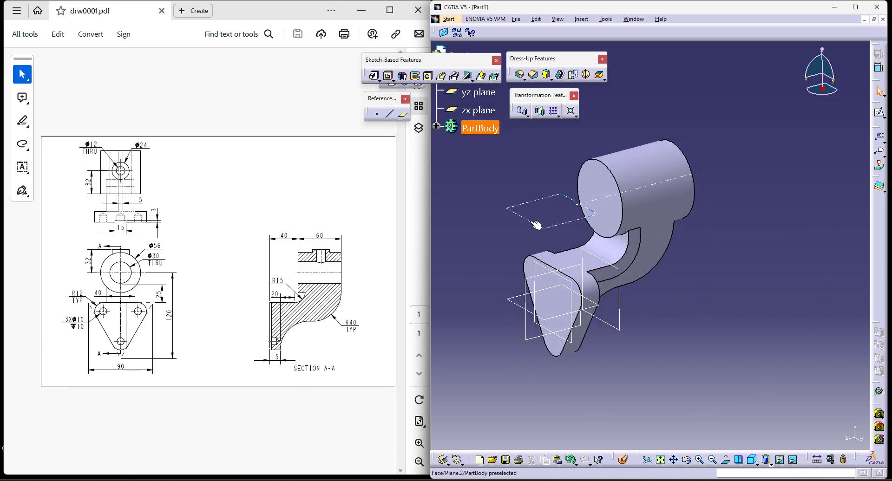
left_click(404, 115)
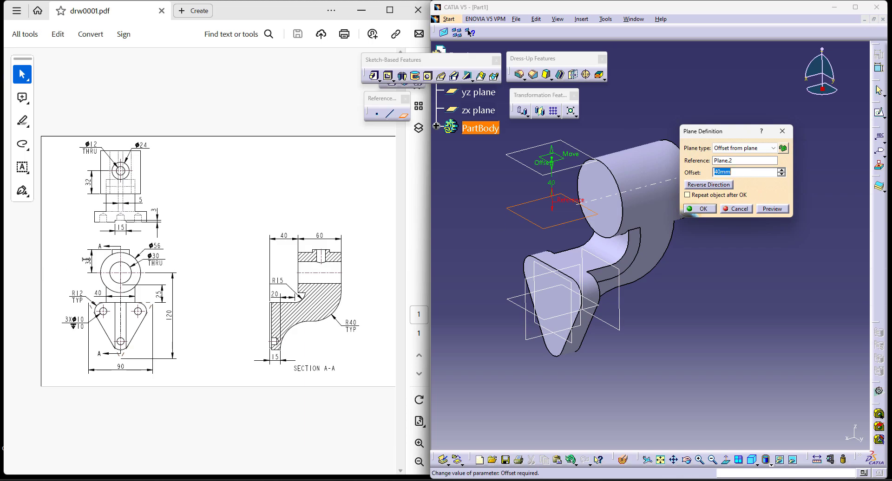
type("30")
key("Return")
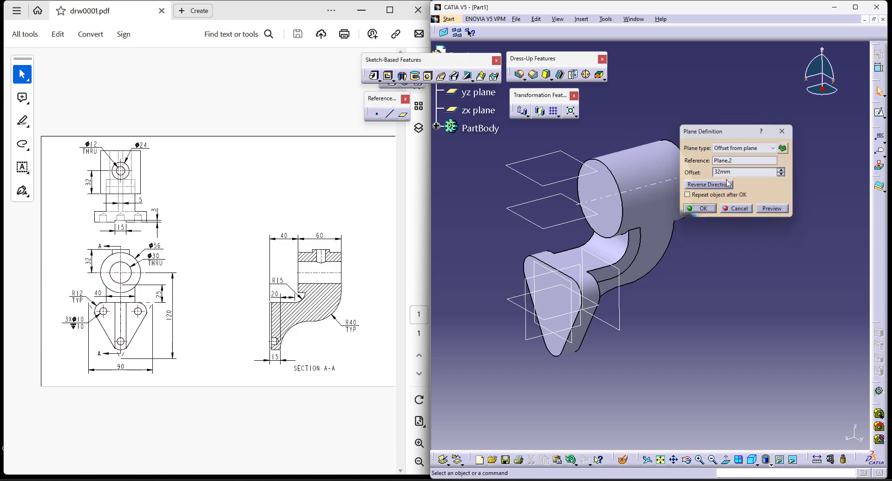
Start a pad and open its profile sketch on the offset plane above the cylinder
left_click(374, 77)
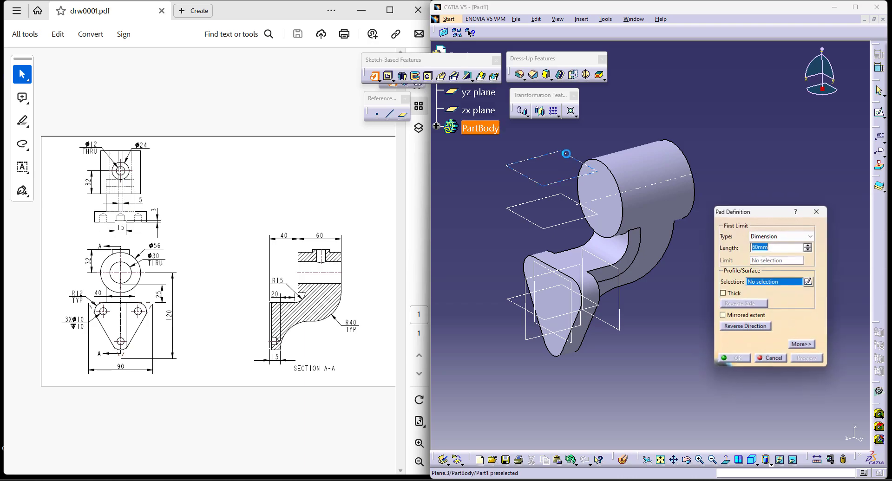
left_click(809, 282)
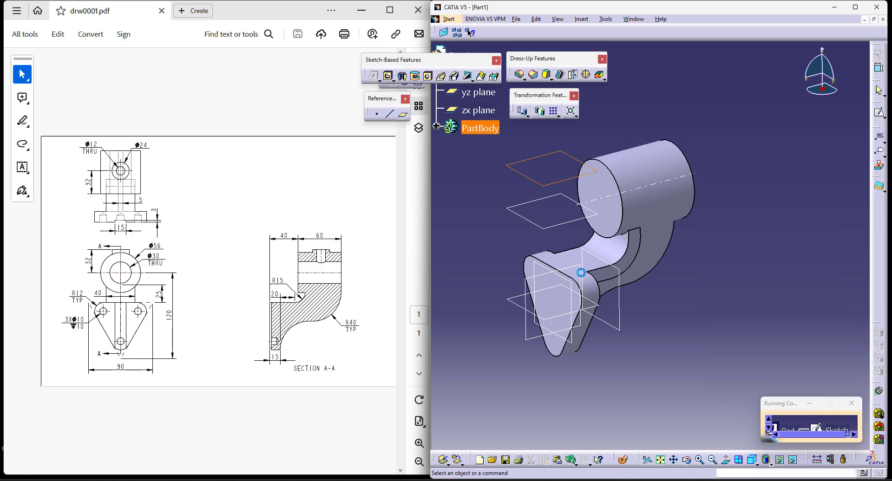
left_click(577, 266)
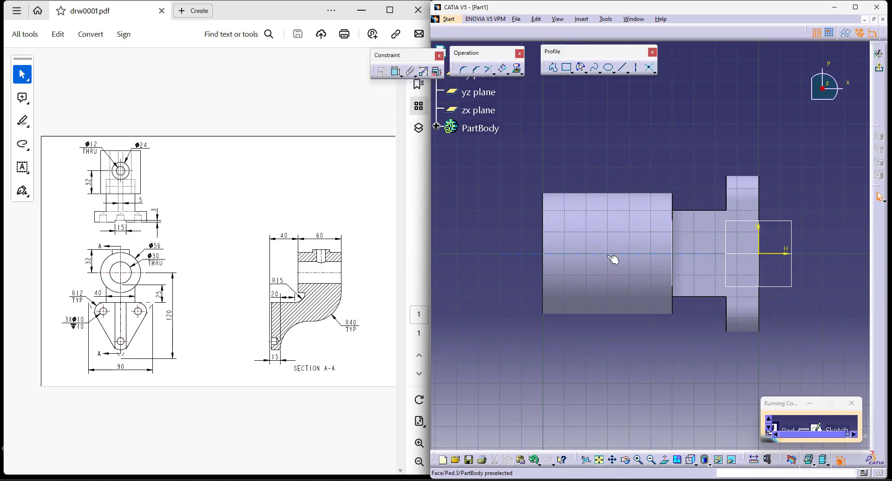
Sketch a circle about 37 mm in diameter centred on the large cylinder's axis, near the middle of the cylinder
left_click(584, 71)
left_click(600, 81)
left_click(610, 251)
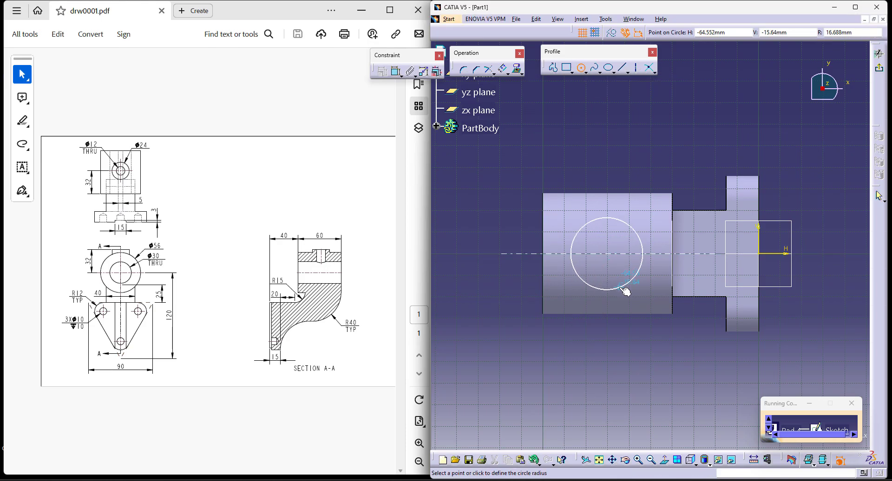
left_click(622, 293)
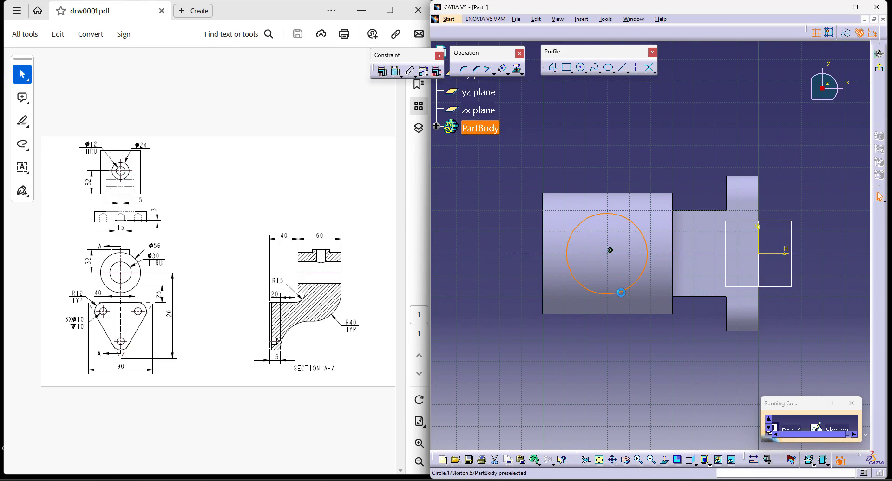
Dimension the circle's centre from the cylinder's end nearest the base plate and set the distance to 32 mm
left_click(678, 203)
left_click(610, 250)
left_click(650, 160)
double_click(637, 151)
type("32mm")
key("Return")
Dimension the circle's diameter as 24 mm and exit the sketch
left_click(586, 218)
left_click(395, 72)
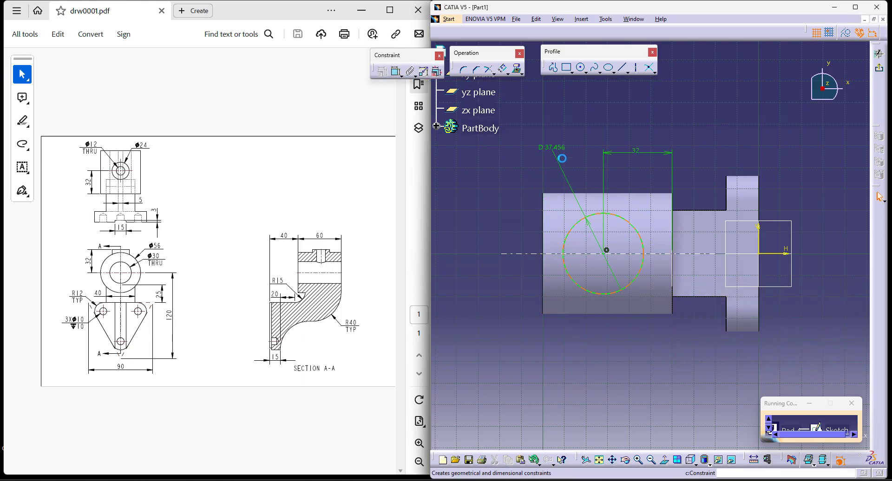
double_click(552, 148)
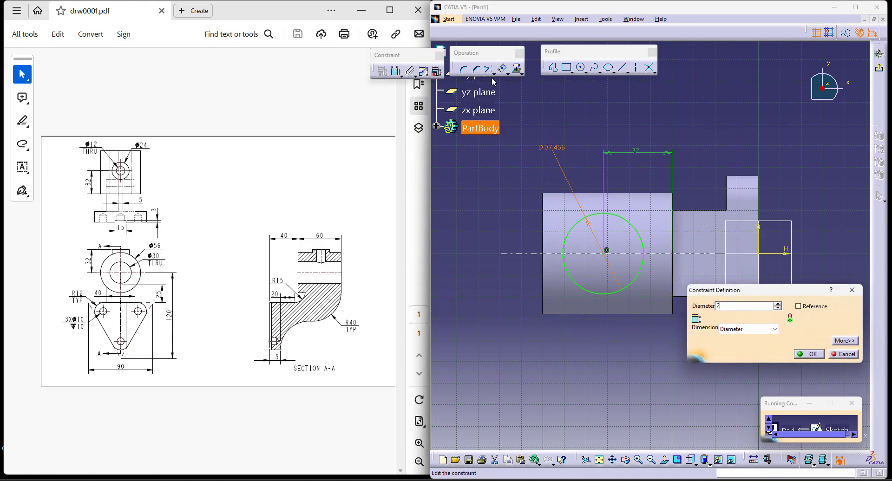
key("Return")
left_click(878, 68)
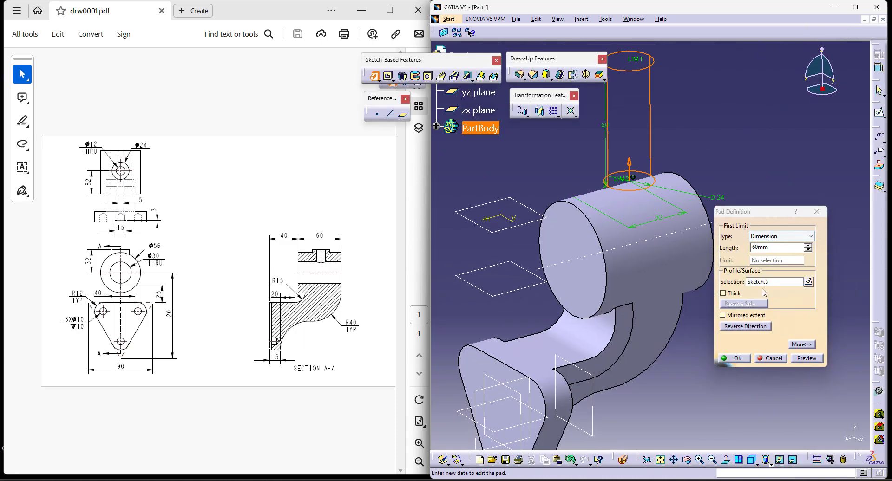
Reverse the pad direction, set its limit type to Up to next and create the boss on the cylinder
left_click(745, 327)
left_click(785, 235)
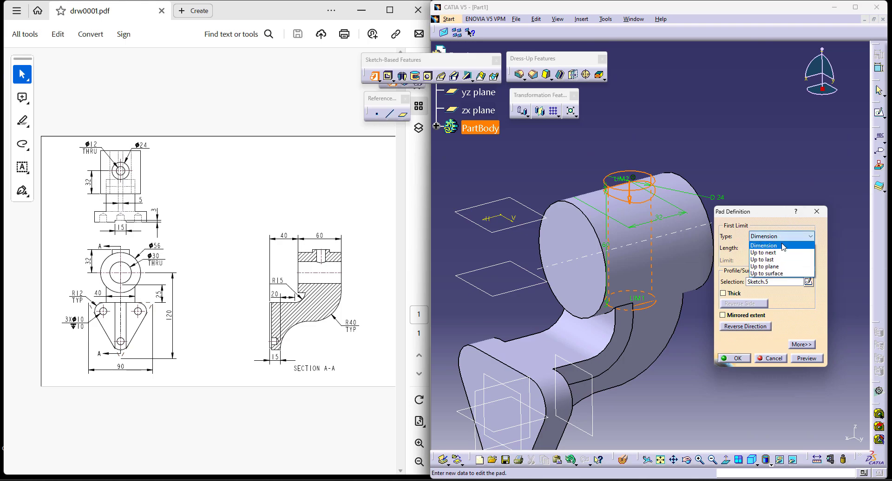
left_click(776, 252)
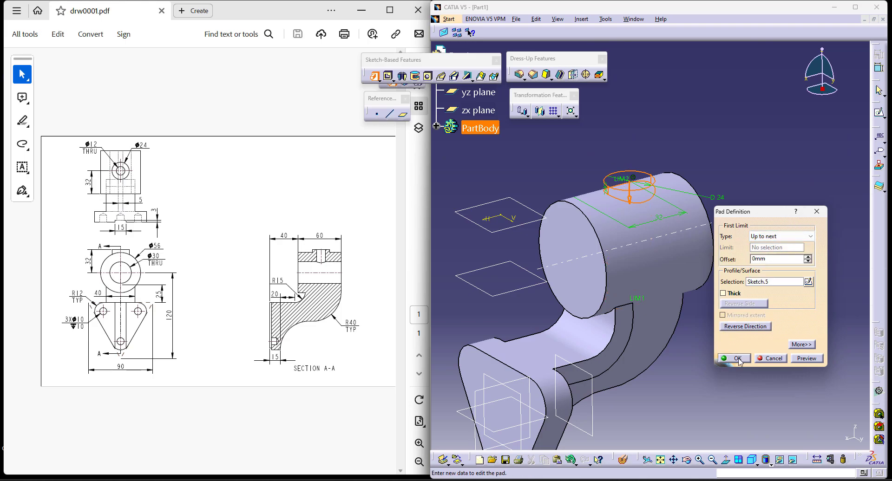
left_click(737, 359)
middle_click_drag(697, 349, 779, 299)
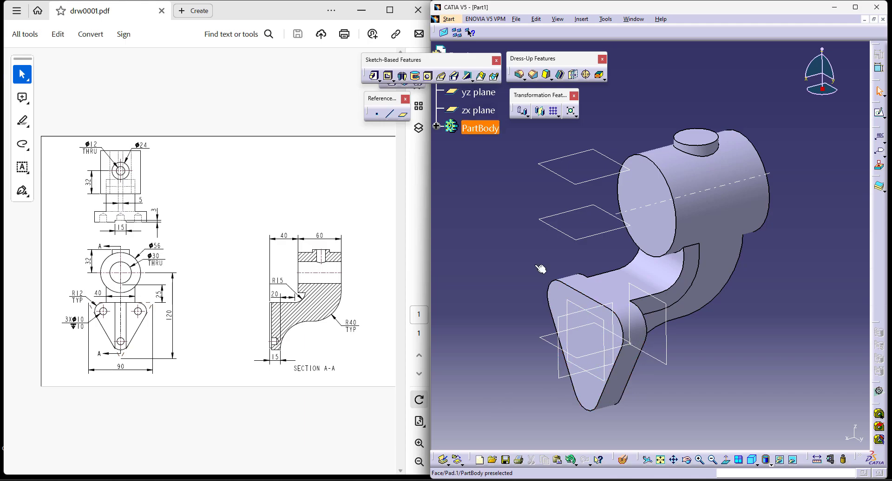
Start a pocket and open its profile sketch at the front face of the triangular base plate
left_click(388, 75)
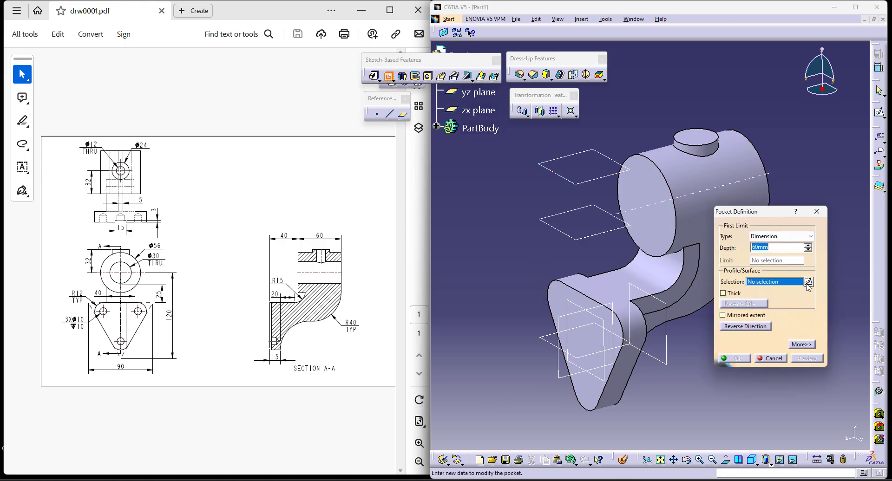
left_click(808, 281)
left_click(567, 308)
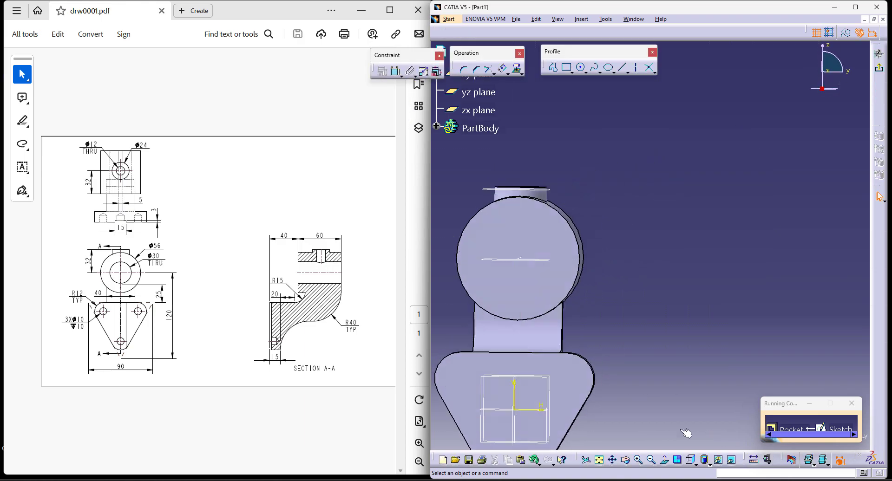
middle_click_drag(755, 333, 762, 328)
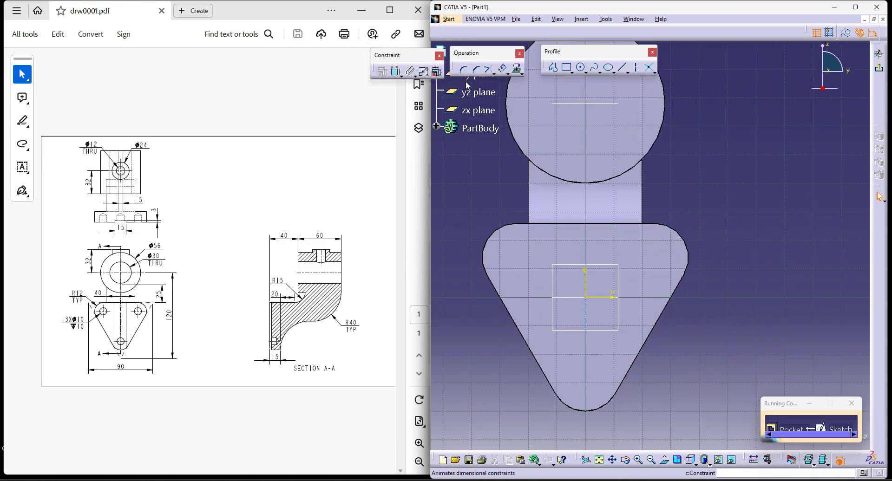
left_click(553, 68)
left_click(622, 67)
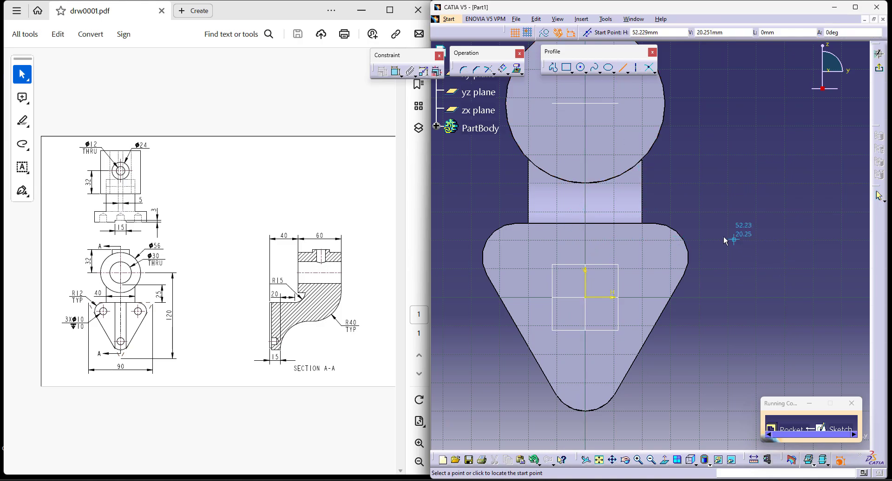
key("Escape")
Project the base plate's straight upper edge and lower rounded edge into the sketch as construction geometry
left_click(622, 223)
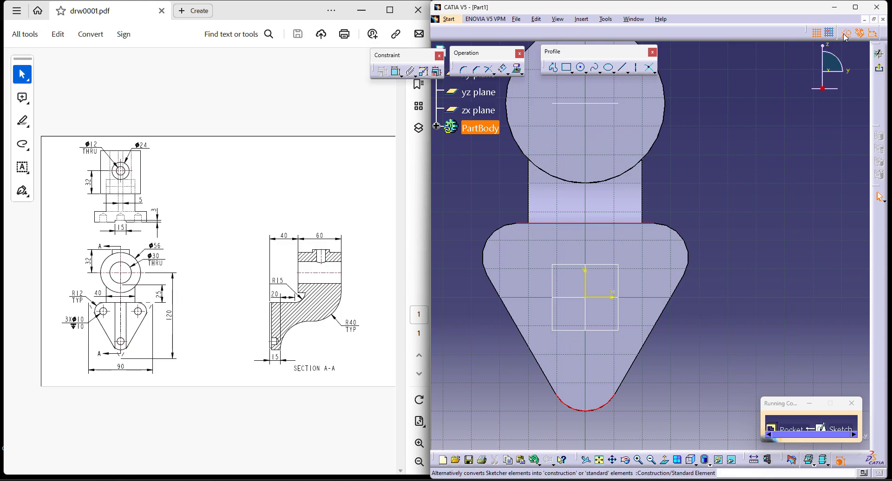
left_click(517, 69)
left_click(519, 72)
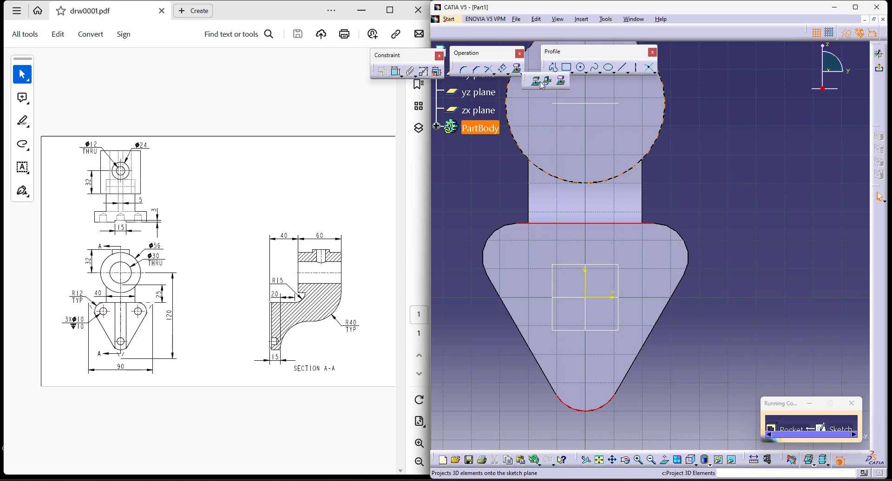
left_click(536, 80)
left_click(767, 203)
middle_click_drag(763, 265, 785, 263)
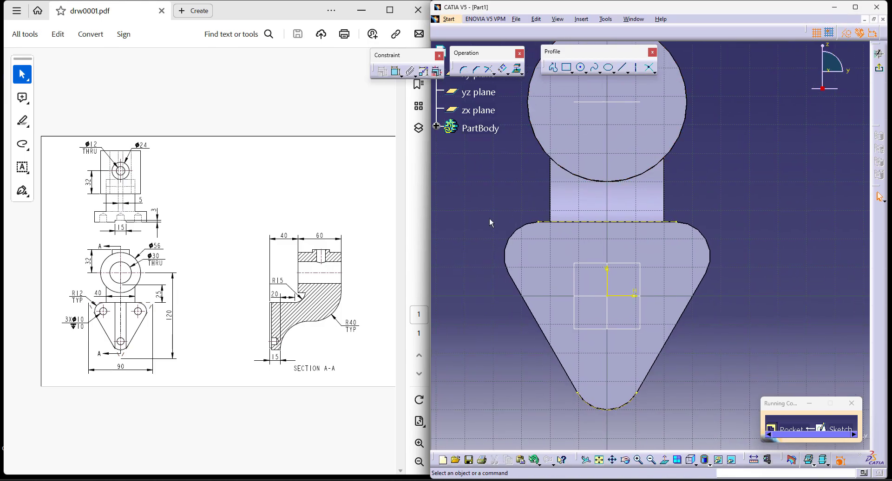
Draw a vertical line from the projected upper edge to the lower arc and mirror it about the vertical axis
left_click(622, 67)
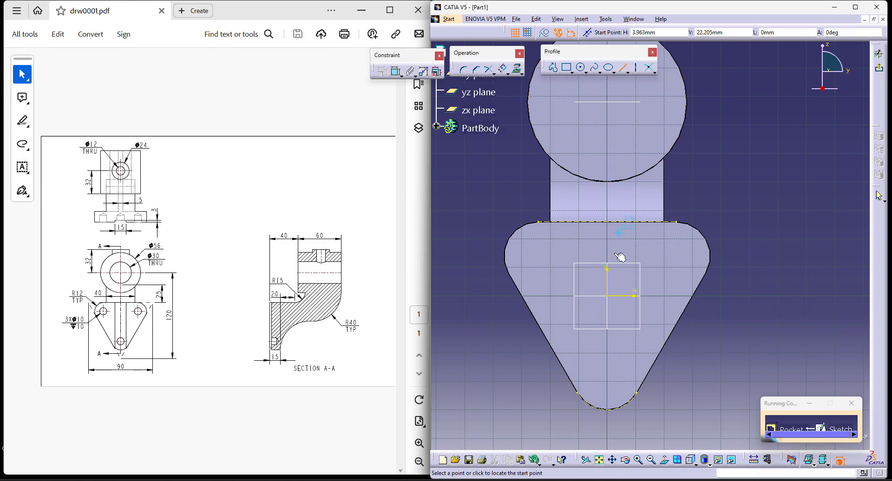
left_click(592, 222)
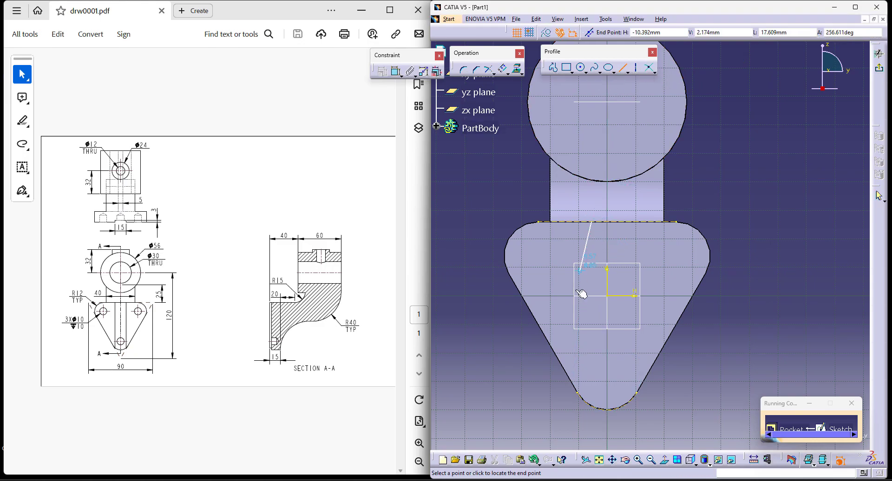
left_click(595, 404)
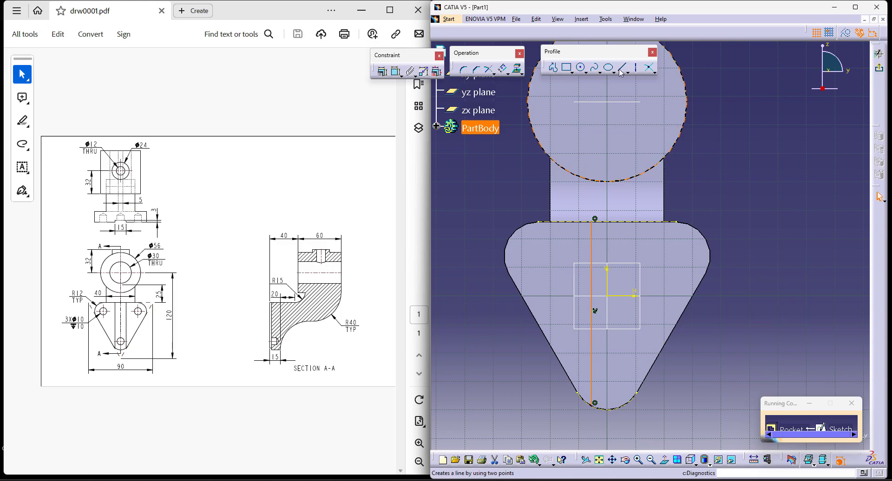
left_click(501, 74)
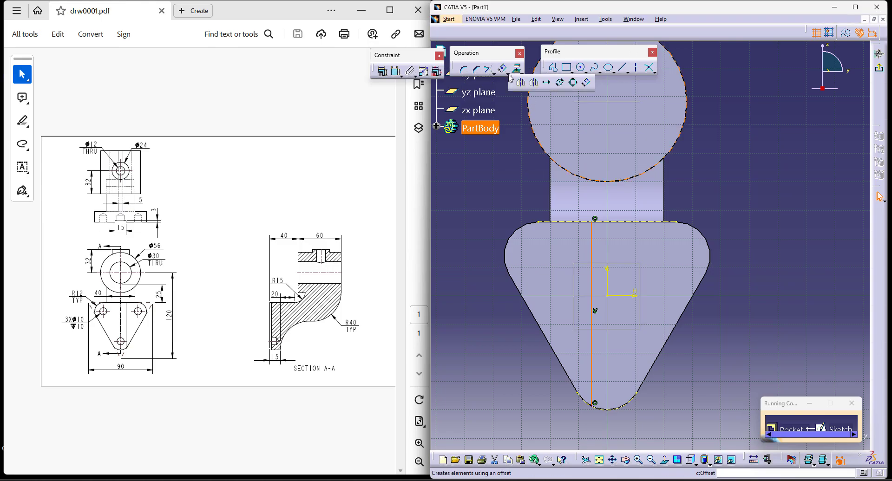
left_click(607, 275)
Dimension the distance between the two vertical lines and set it to 15 mm
left_click(397, 72)
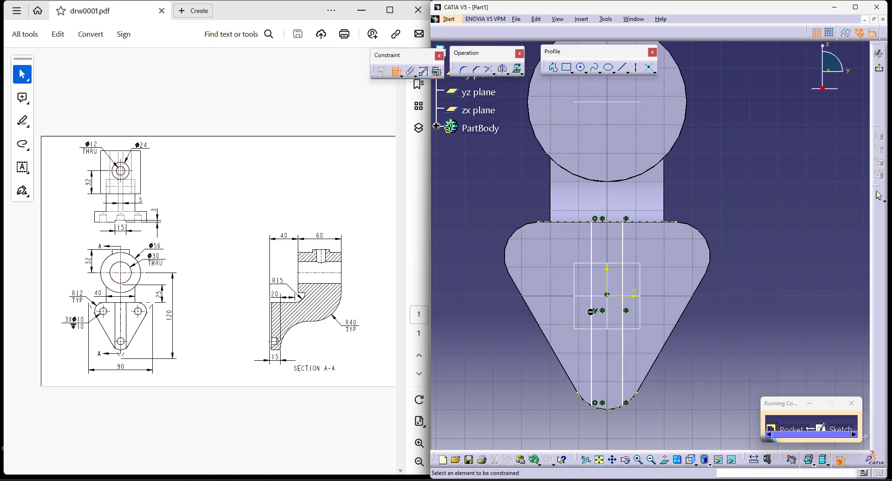
left_click(592, 315)
left_click(626, 325)
left_click(713, 354)
double_click(703, 353)
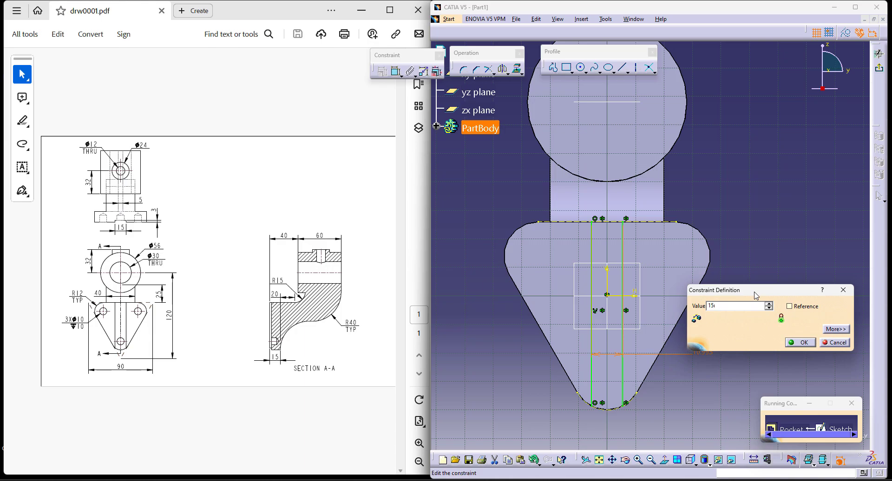
key("Return")
left_click(623, 137)
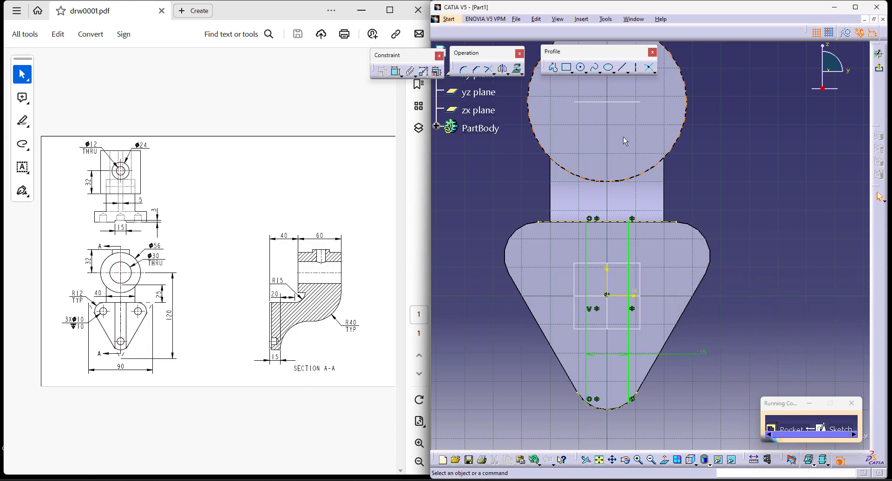
Close the slot profile with a horizontal upper line and an arc along the plate's lower rounding, then exit the sketch
left_click(622, 68)
left_click(586, 221)
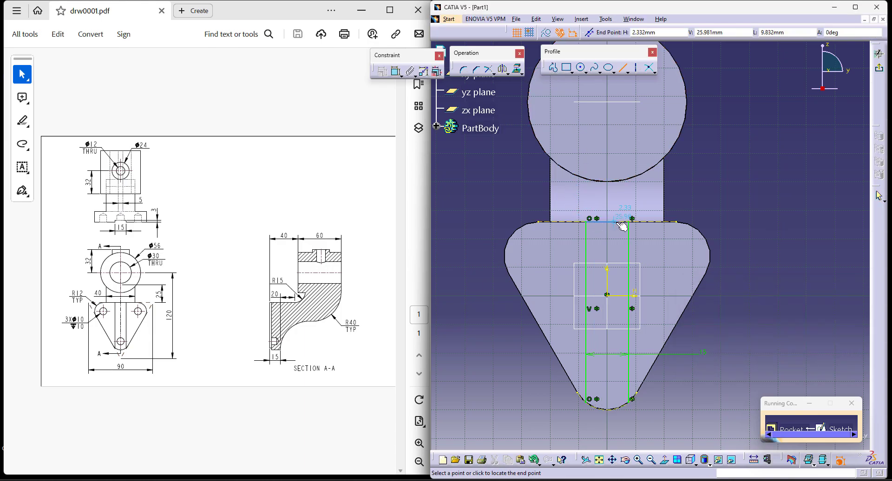
left_click(631, 222)
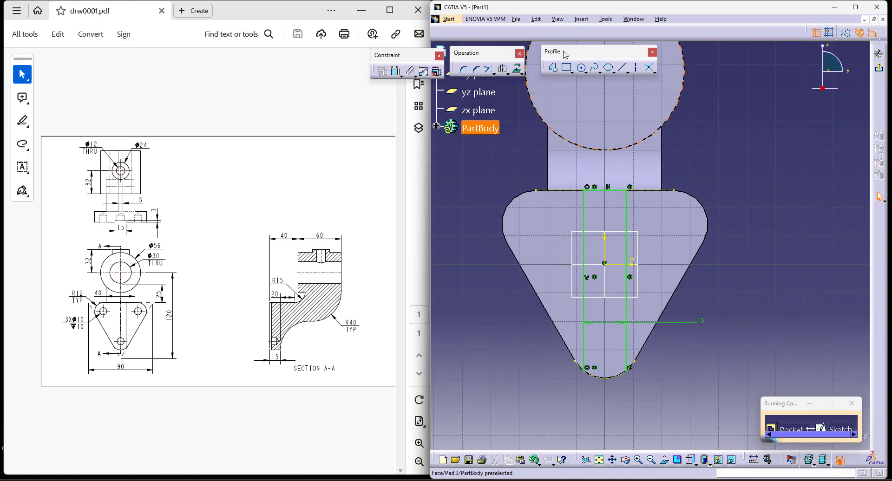
left_click(581, 67)
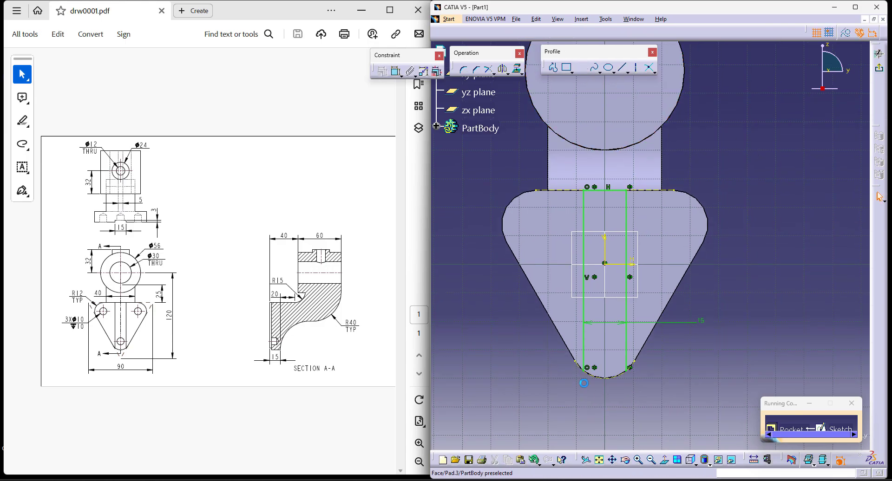
left_click(587, 370)
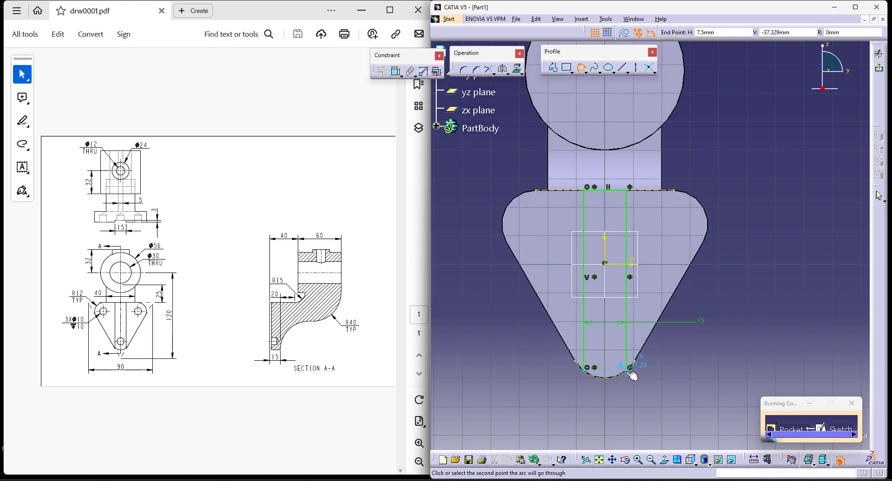
left_click(620, 380)
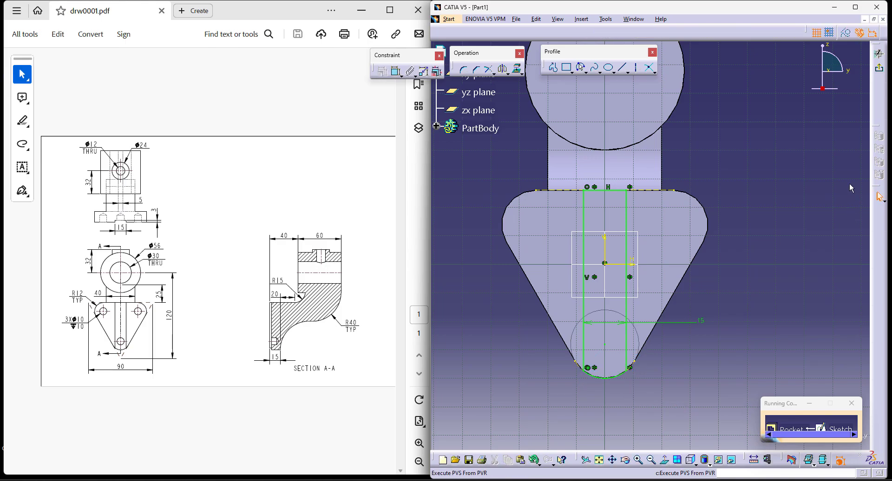
left_click(878, 68)
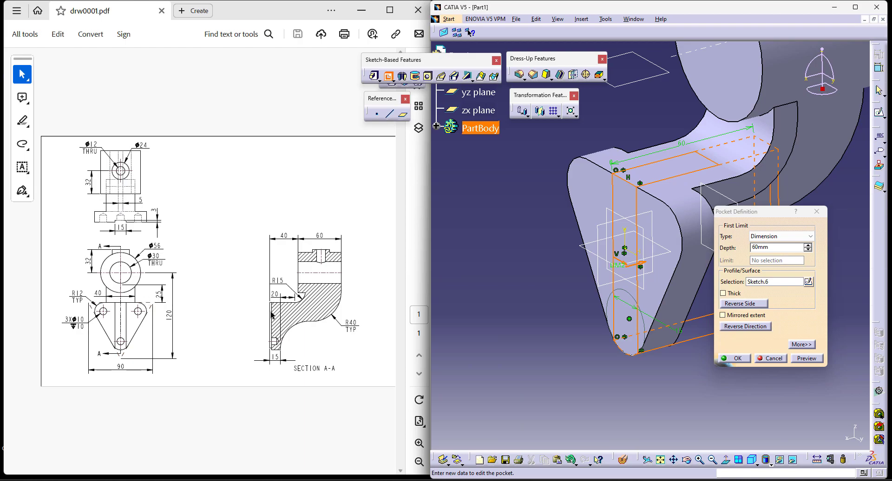
Set the pocket depth to 3 mm and create the vertical slot in the base plate's front face
double_click(765, 247)
type("3")
left_click(734, 358)
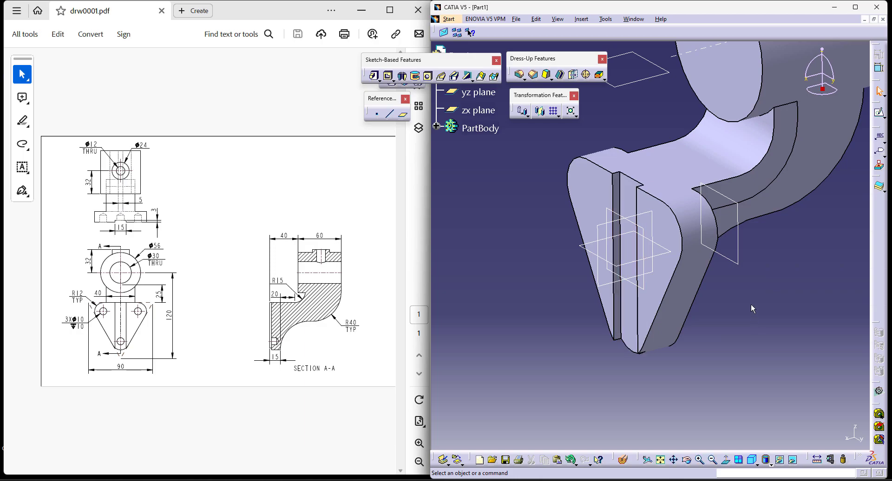
left_click(618, 333)
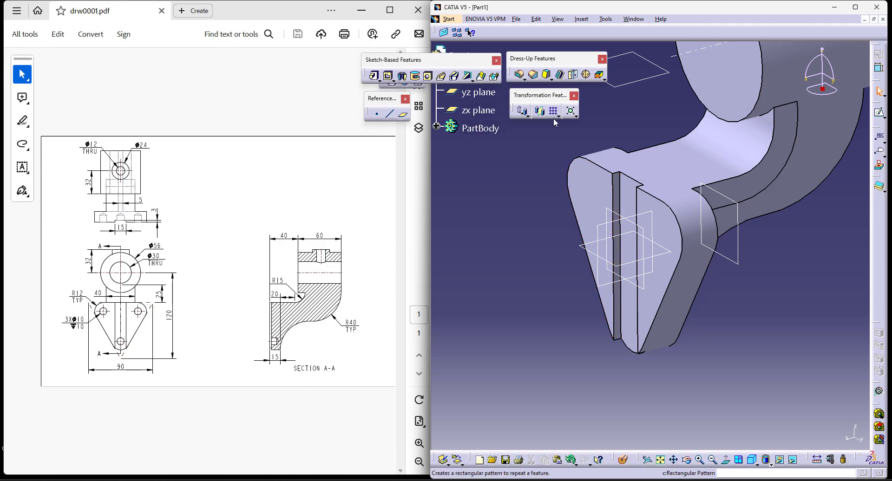
Open a new sketch on the base plate's front face and place a point near the plate's upper-left rounded corner
left_click(879, 112)
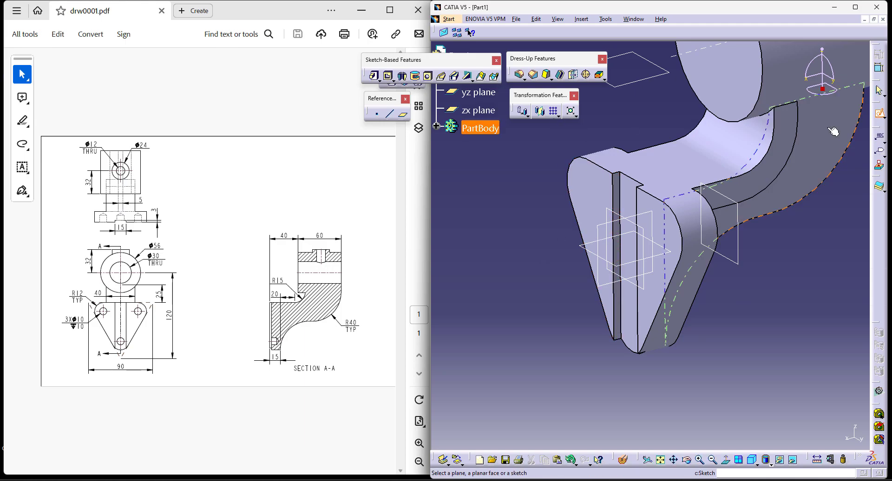
left_click(657, 223)
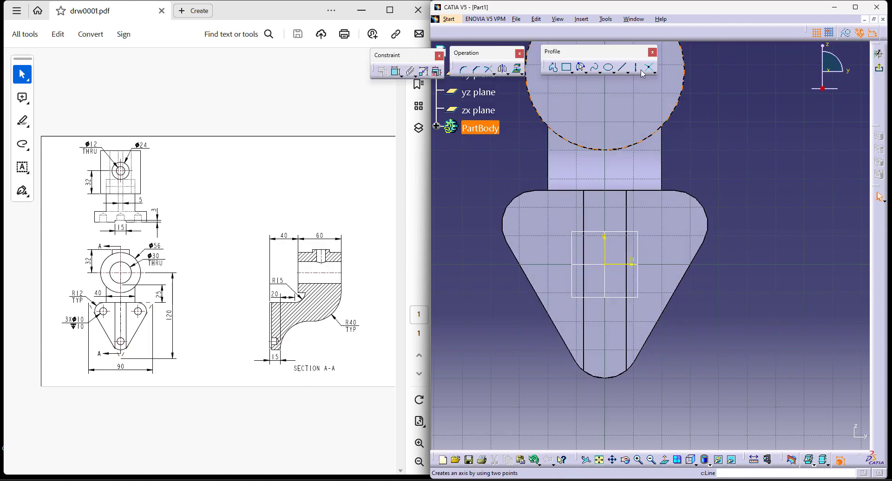
left_click(653, 70)
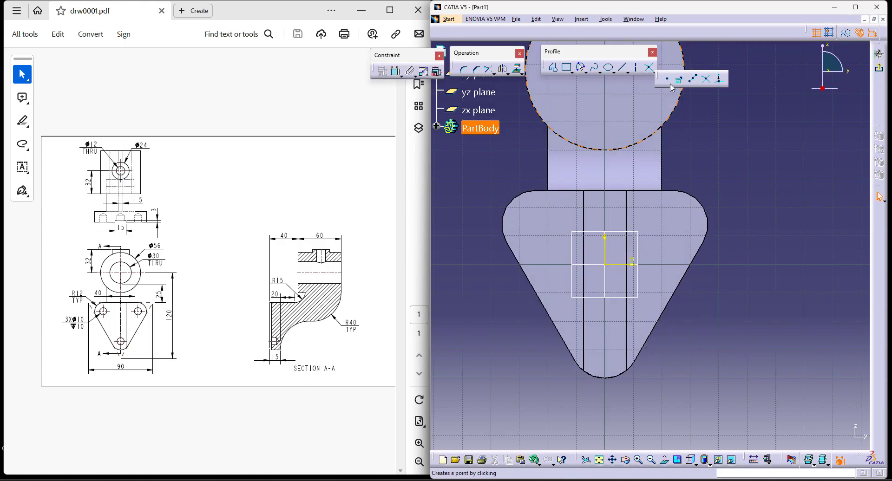
left_click(529, 221)
Constrain the point to be concentric with the plate's upper-left corner rounding
left_click(396, 72)
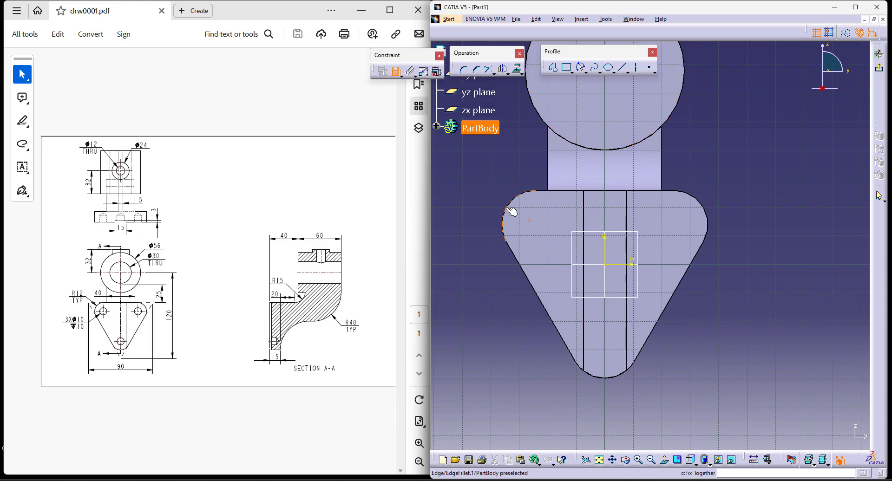
right_click(492, 174)
left_click(515, 241)
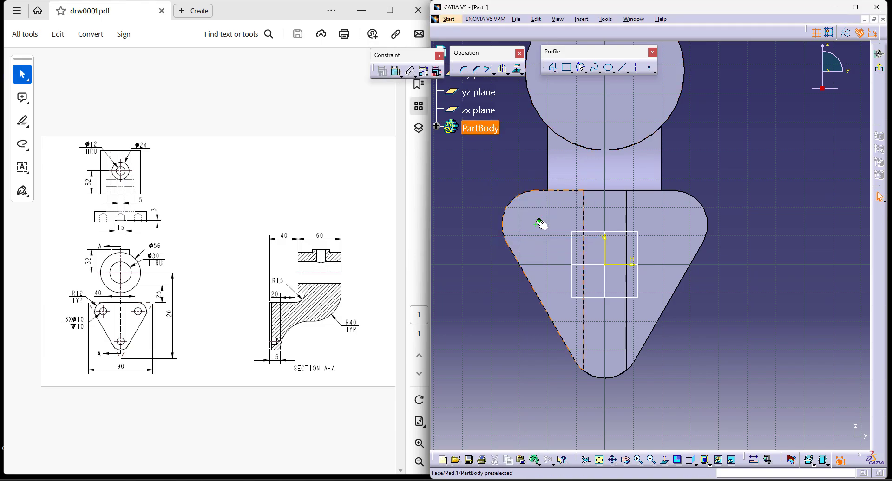
Mirror the upper-left point about the sketch's vertical axis and place a third point near the plate's lower rounding
left_click(503, 68)
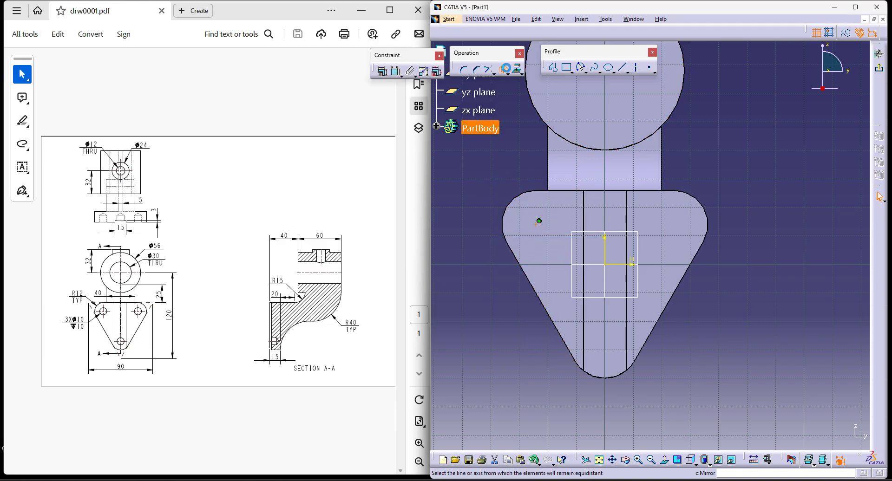
left_click(604, 245)
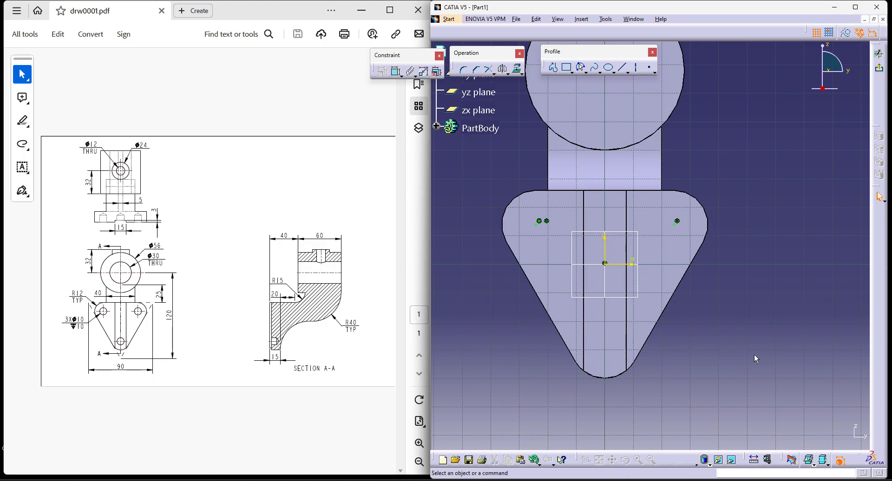
left_click(651, 69)
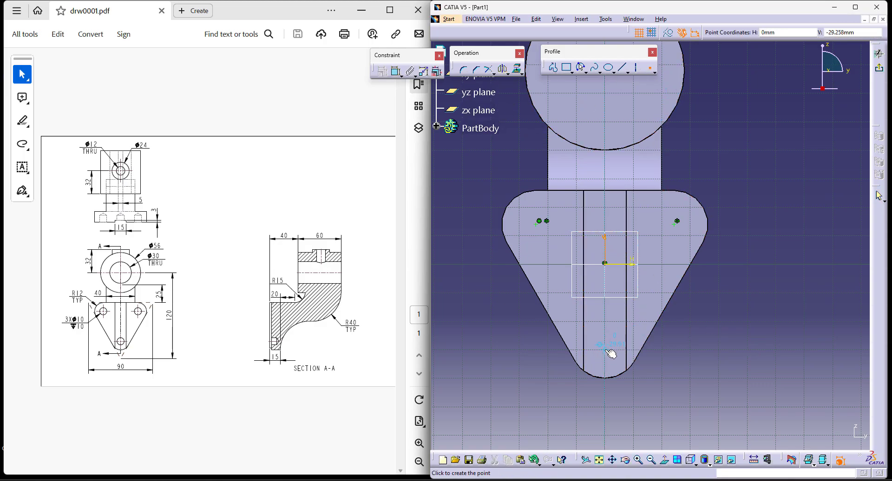
left_click(609, 348)
Constrain the third point to be concentric with the plate's lower rounding and exit the sketch
left_click(396, 71)
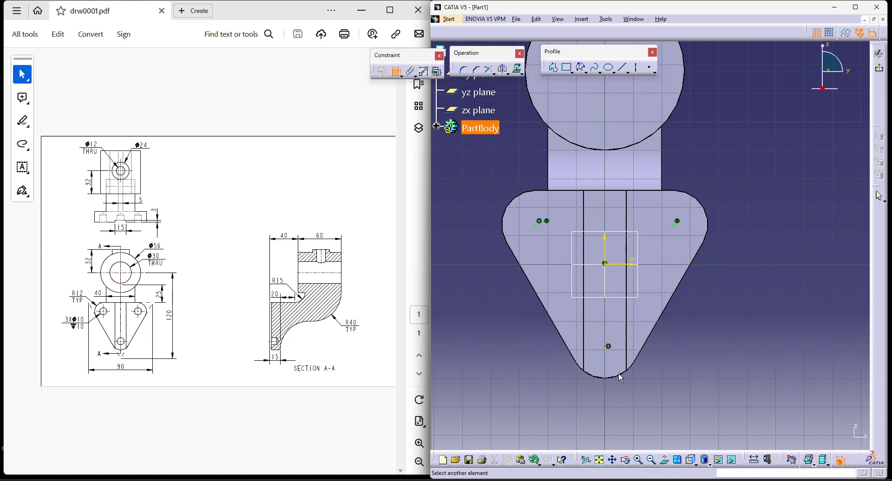
right_click(681, 360)
left_click(729, 425)
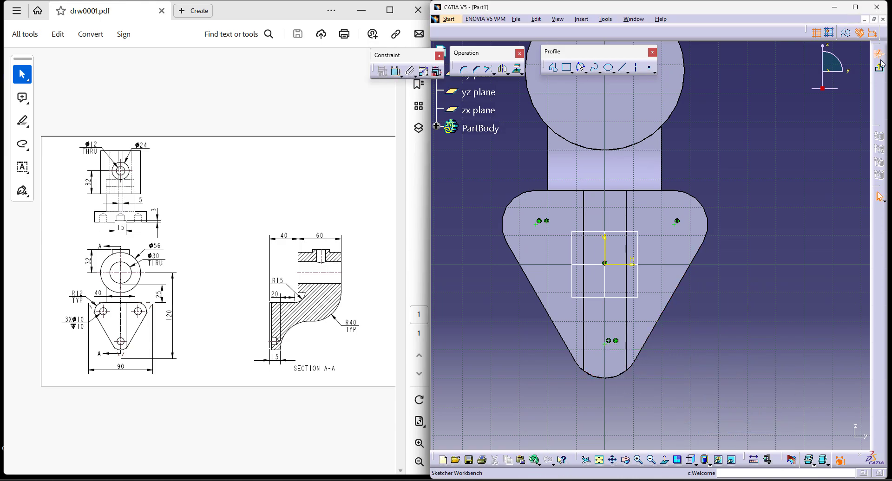
left_click(872, 32)
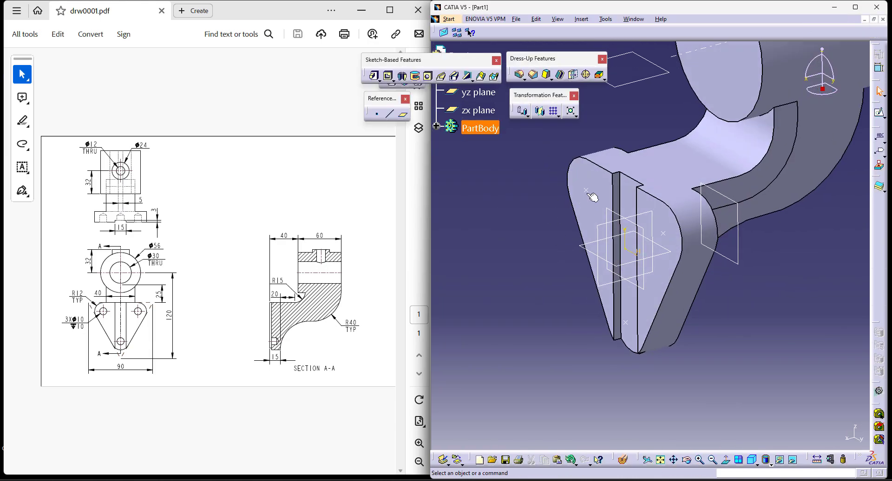
left_click(529, 230)
Create a blind 10 mm diameter, 10 mm deep hole with a V-Bottom at the base plate's upper-left sketch point
left_click(427, 76)
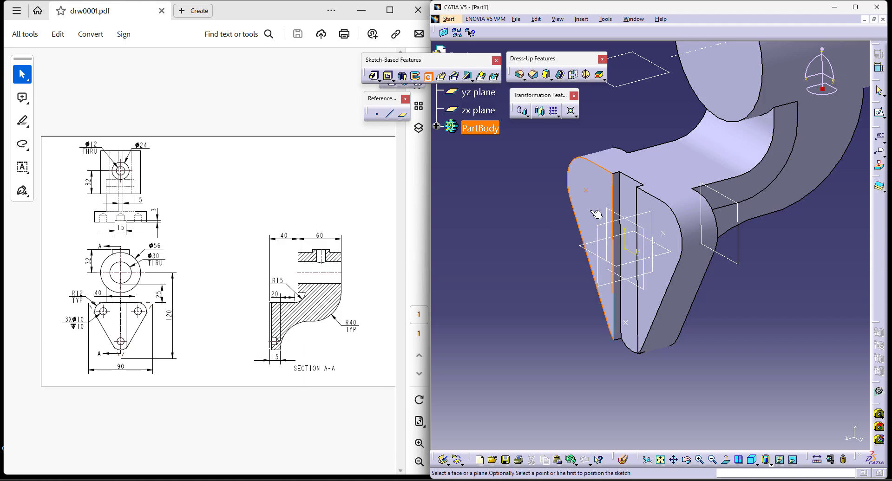
left_click(589, 187)
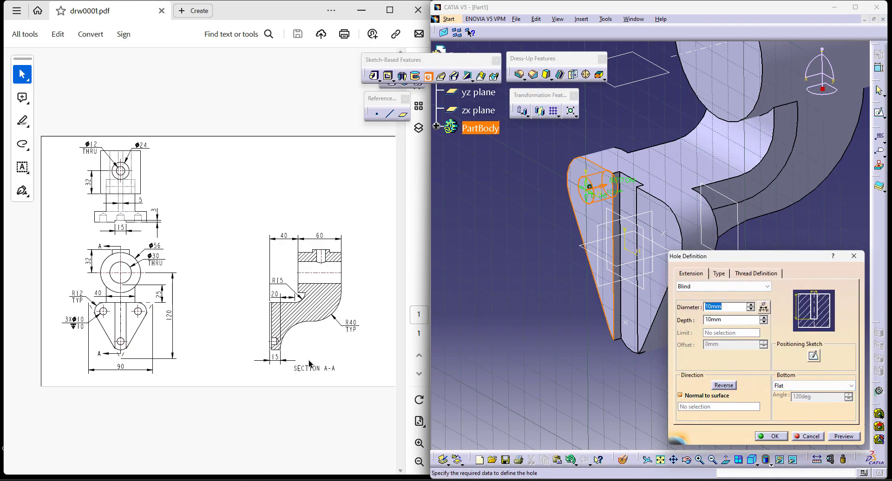
left_click(813, 385)
left_click(807, 402)
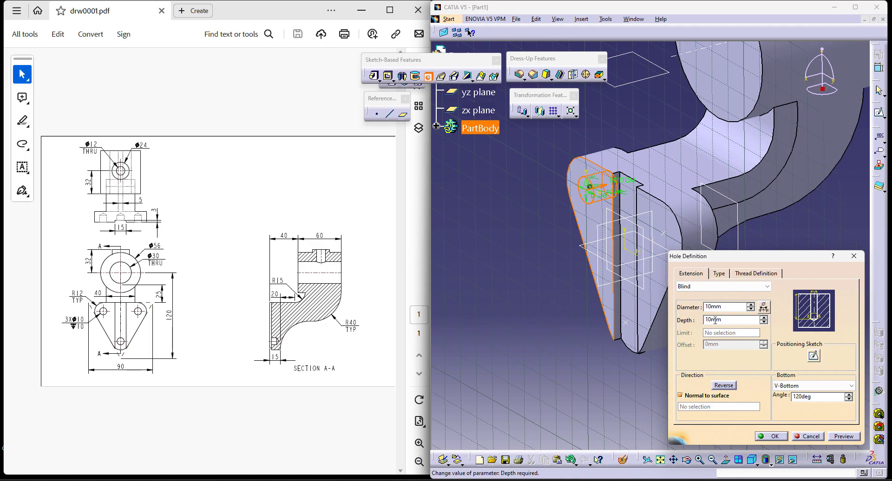
left_click(771, 436)
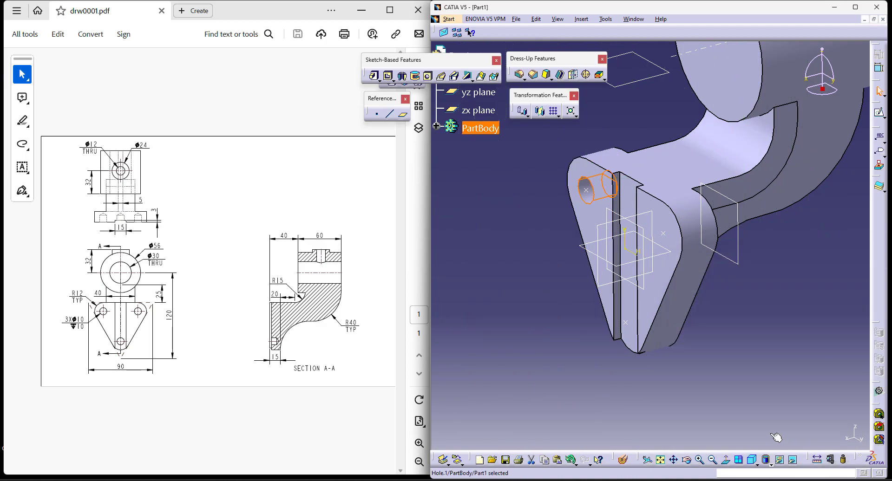
Repeat the 10 mm hole at the other sketched points on the base plate with a User Pattern
left_click(559, 117)
left_click(588, 128)
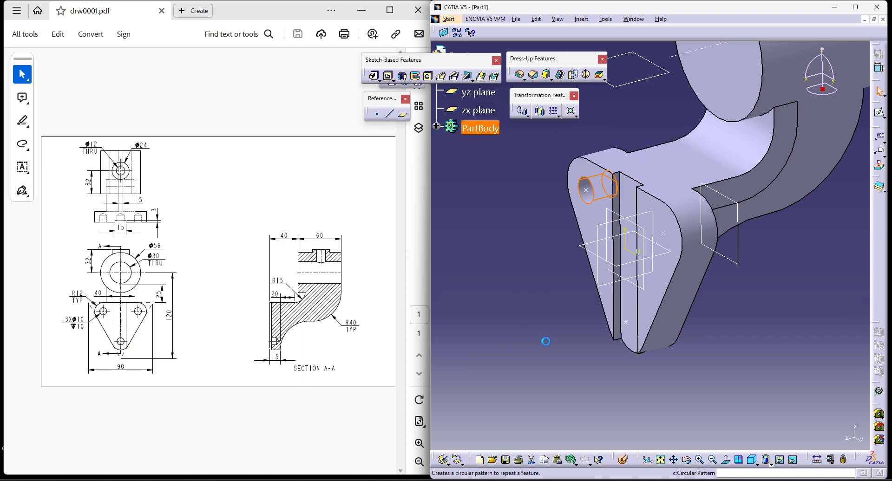
left_click(664, 233)
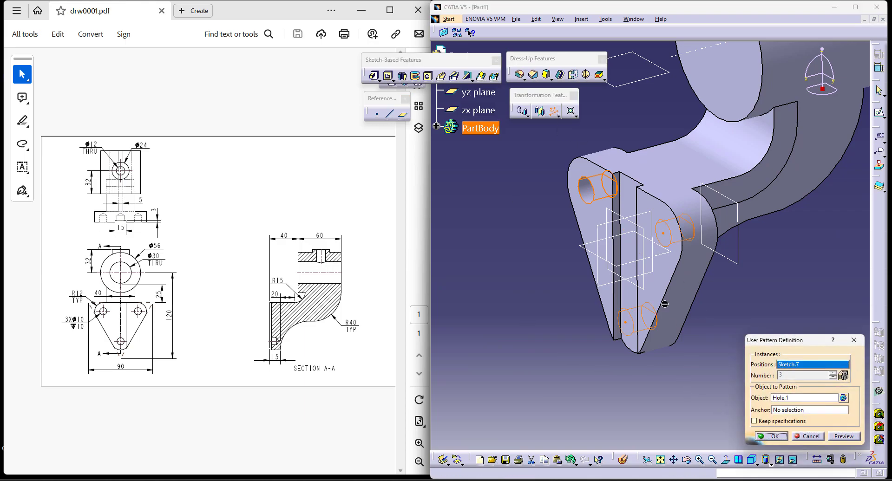
left_click(771, 437)
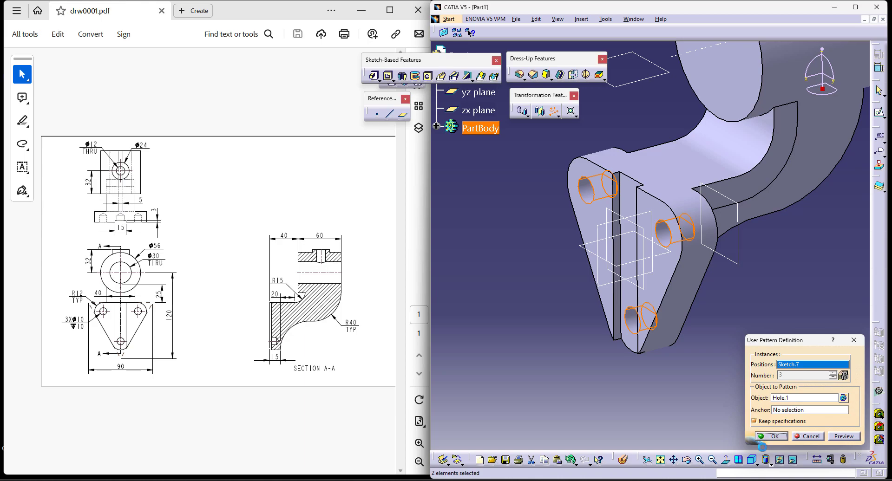
left_click(720, 367)
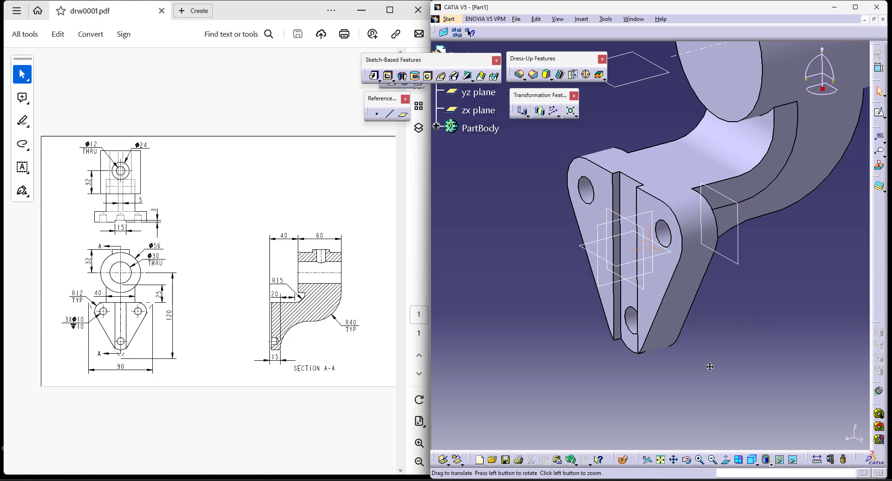
Create a 30 mm diameter Up To Next hole through the large cylinder from its front face
middle_click_drag(721, 342, 657, 466)
left_click(428, 76)
left_click(673, 194)
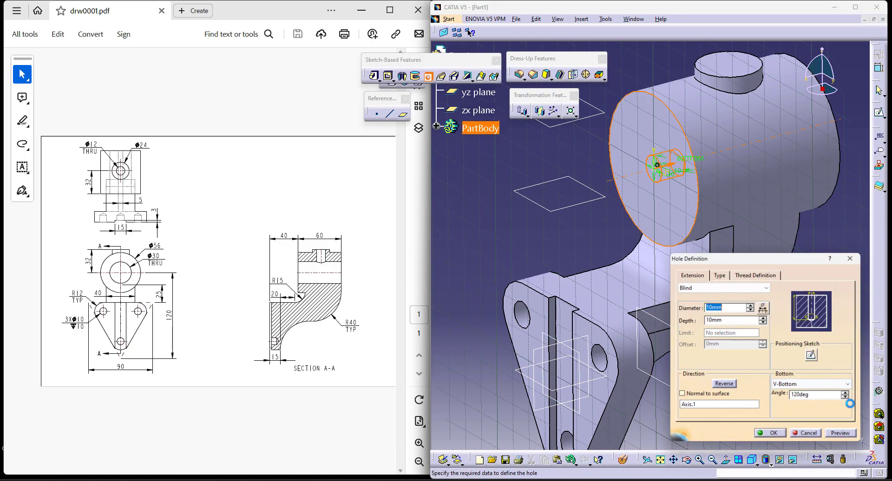
left_click(717, 291)
left_click(702, 301)
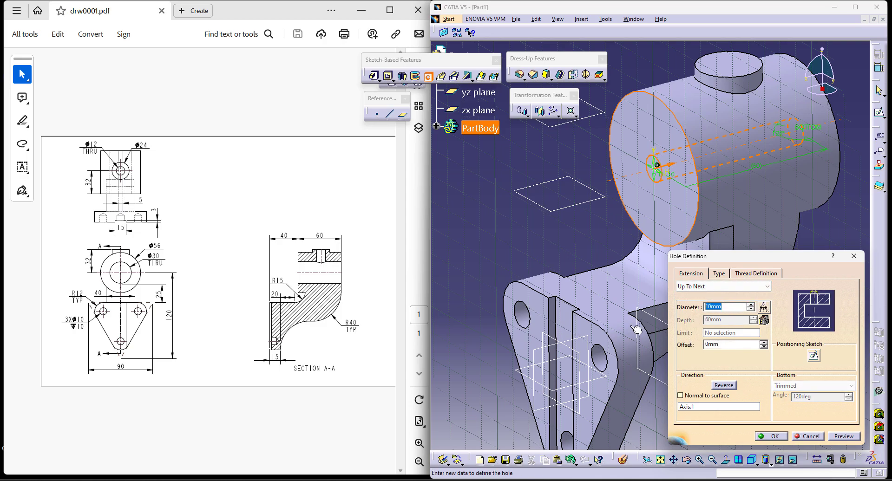
type("30")
key("Return")
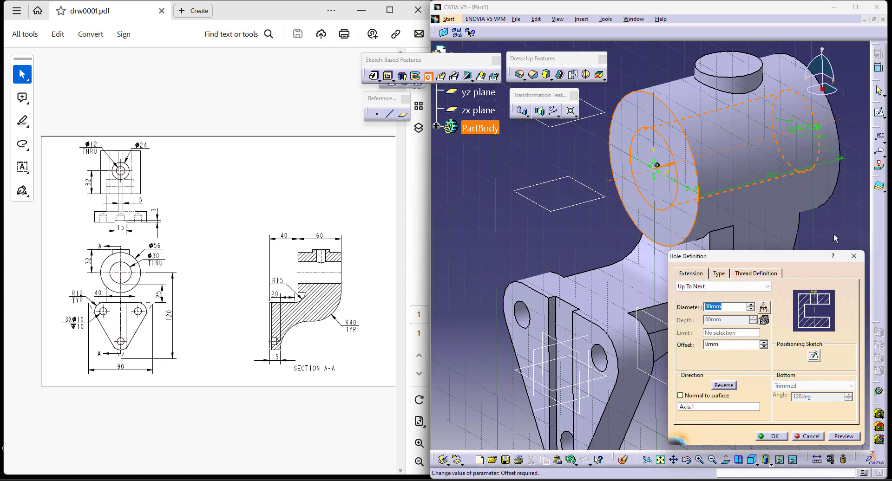
left_click(772, 438)
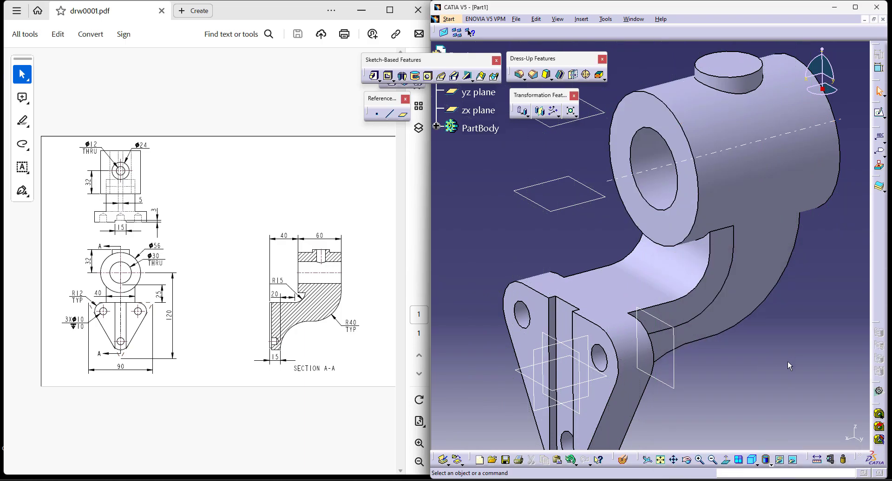
Start a hole on the top face of the cylinder's boss and open its positioning sketch
middle_click_drag(791, 413, 791, 431)
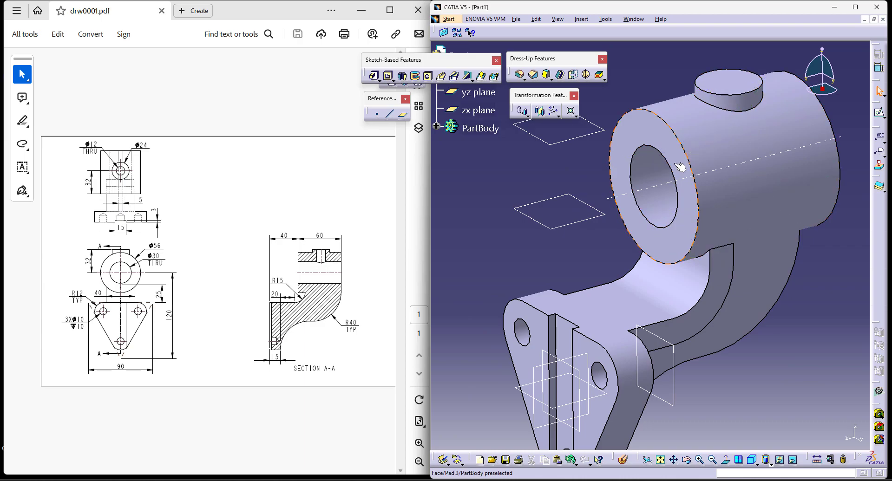
middle_click_drag(695, 148, 680, 179)
left_click(428, 76)
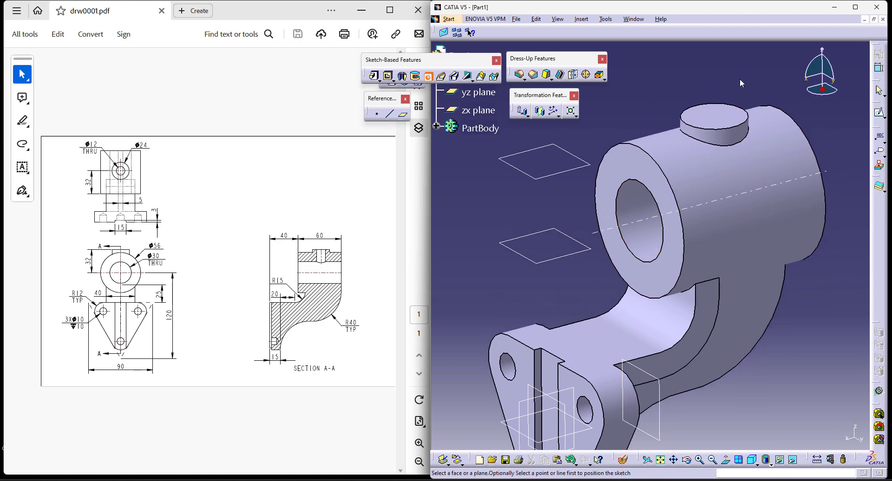
left_click(713, 119)
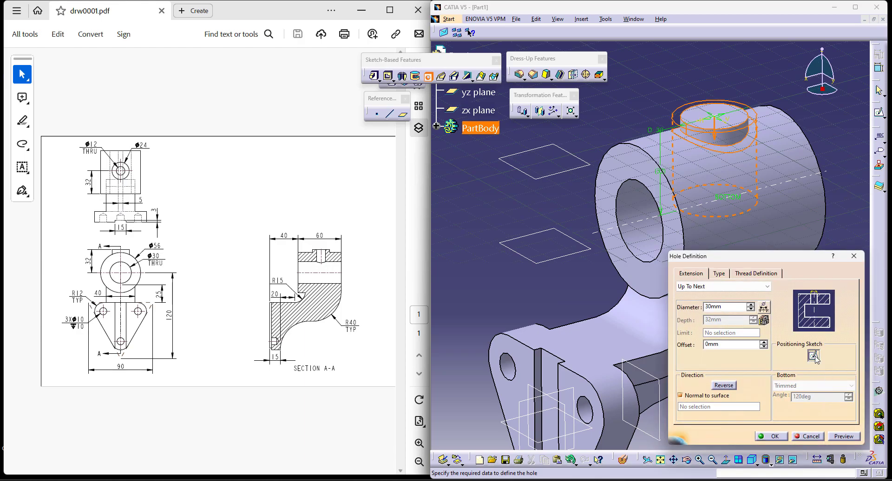
left_click(813, 356)
left_click(396, 71)
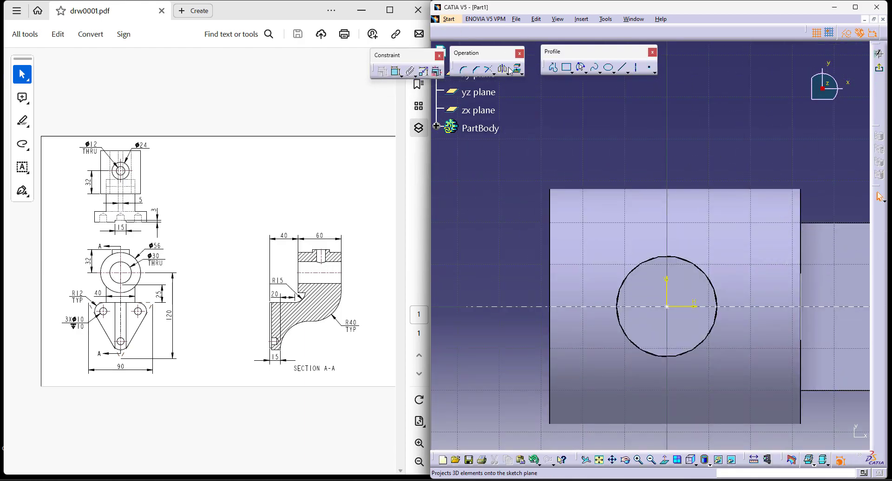
left_click(670, 307)
left_click(700, 270)
right_click(725, 117)
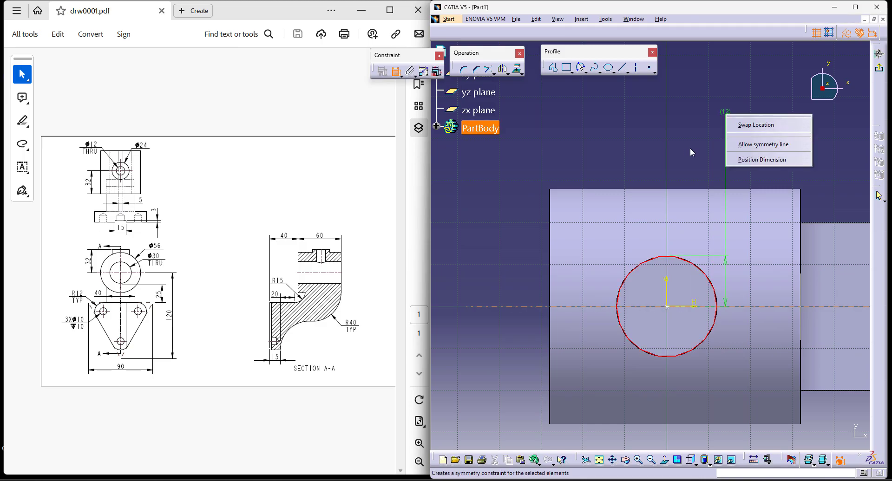
key("Escape")
key("Escape")
Constrain the hole's centre point to be concentric with the boss's circular edge and exit the positioning sketch
left_click(395, 71)
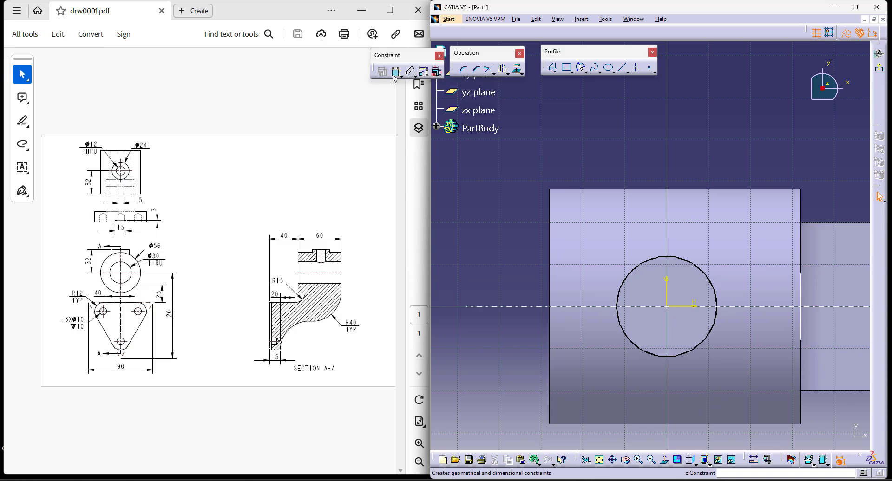
left_click(672, 310)
left_click(687, 259)
right_click(724, 132)
left_click(752, 200)
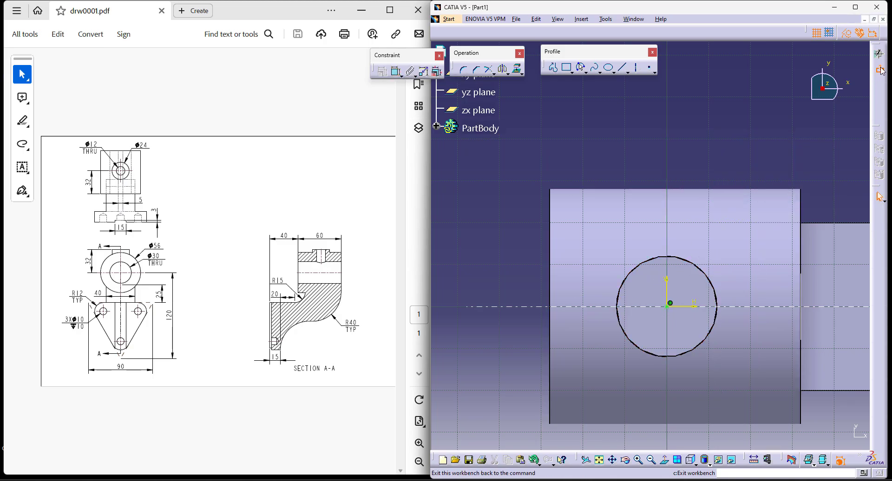
left_click(879, 67)
Set the boss hole's diameter to 12 mm and create it with the Up To Next extension
left_click(705, 307)
type("12")
key("Return")
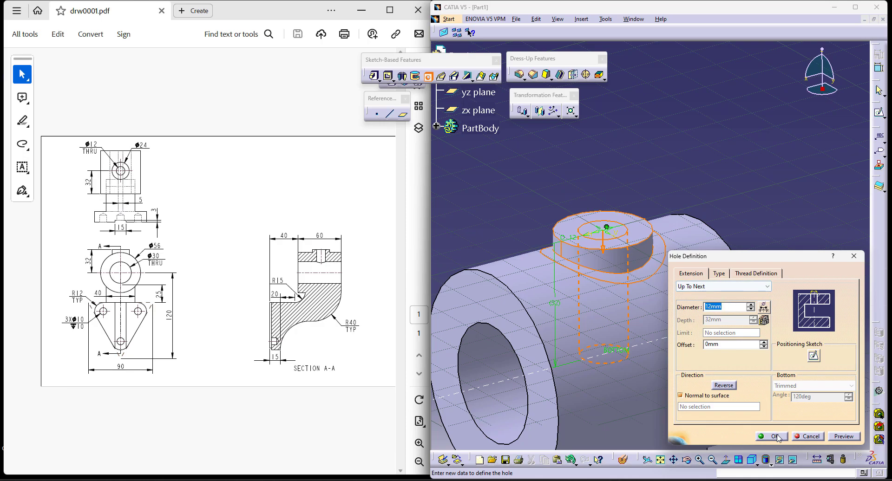
left_click(772, 436)
middle_click_drag(719, 125, 742, 364)
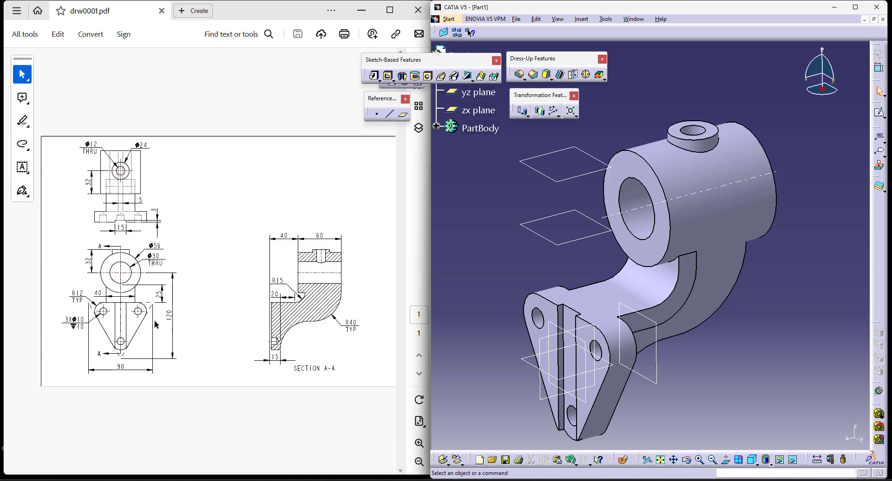
mouse_move(597, 364)
middle_mouse_down()
mouse_move(604, 353)
mouse_move(566, 208)
mouse_move(688, 324)
mouse_move(695, 283)
middle_mouse_up()
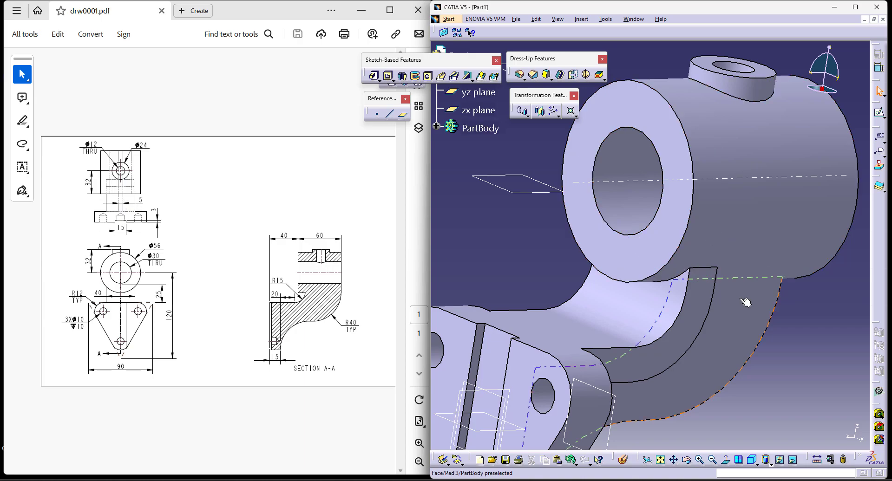
left_click(753, 461)
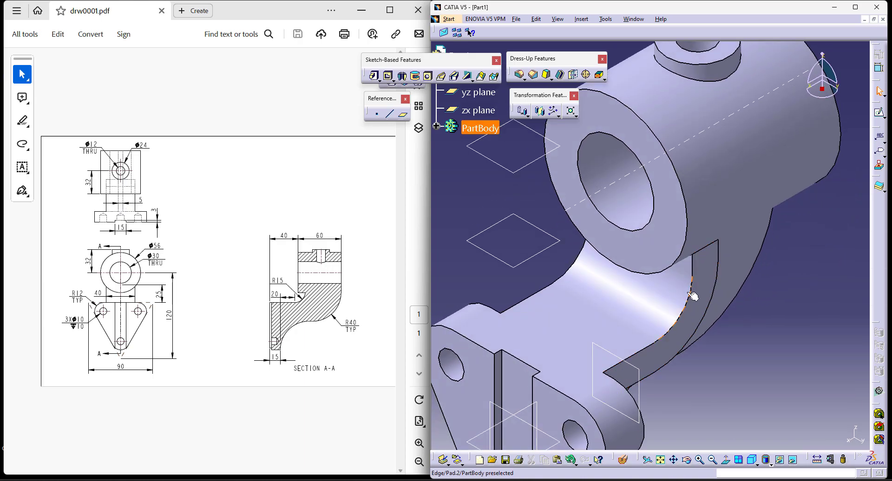